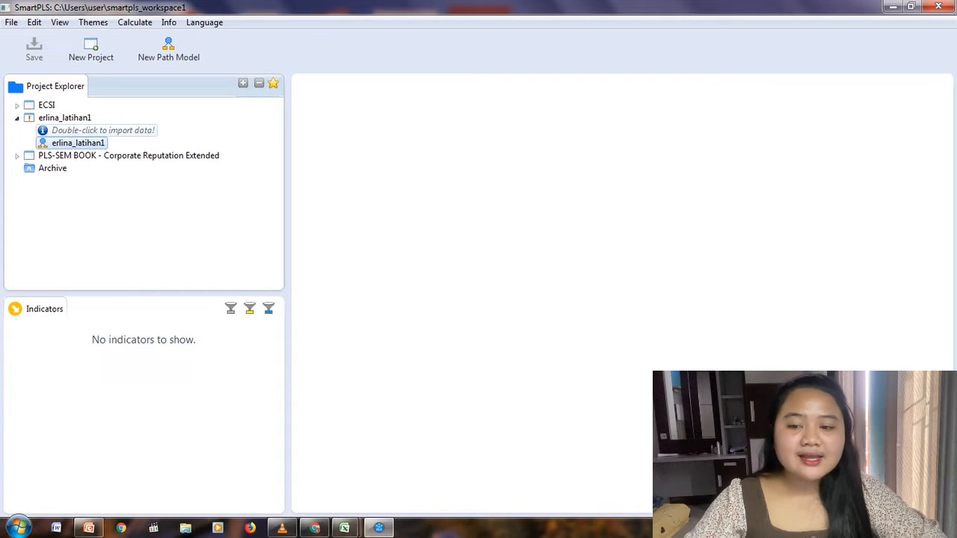
# Import the data file Contoh Data PLS Intervening into the project that has no data, keeping the suggested name.
pyautogui.doubleClick(102, 130)
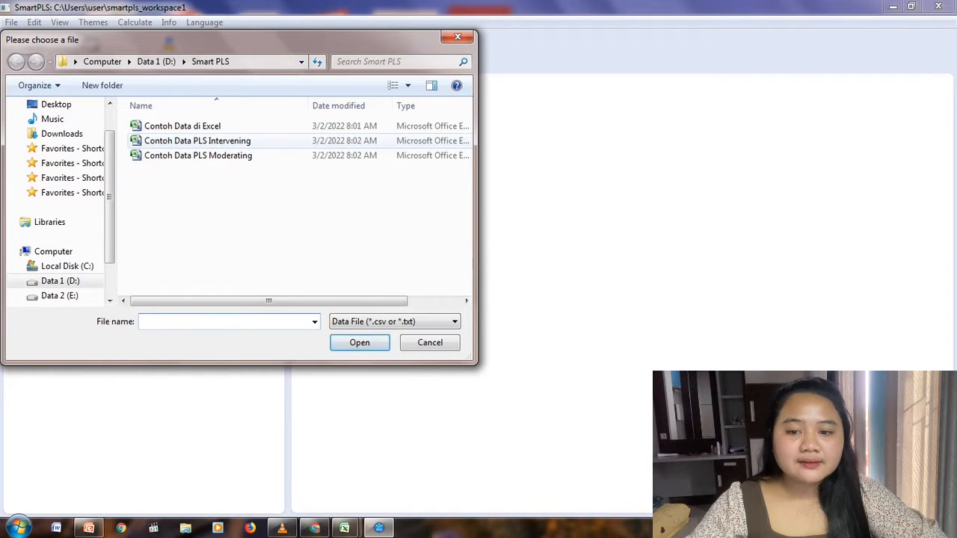
pyautogui.click(197, 140)
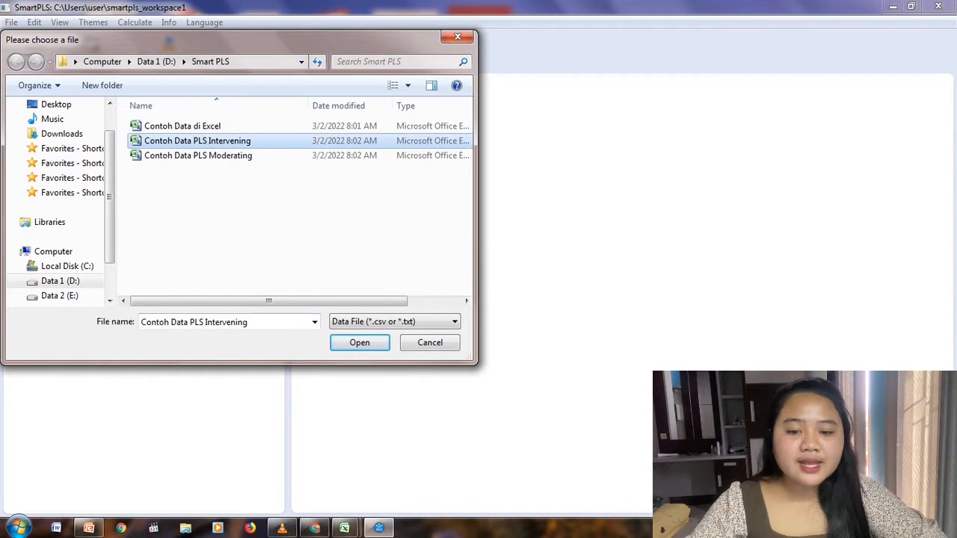
pyautogui.click(360, 342)
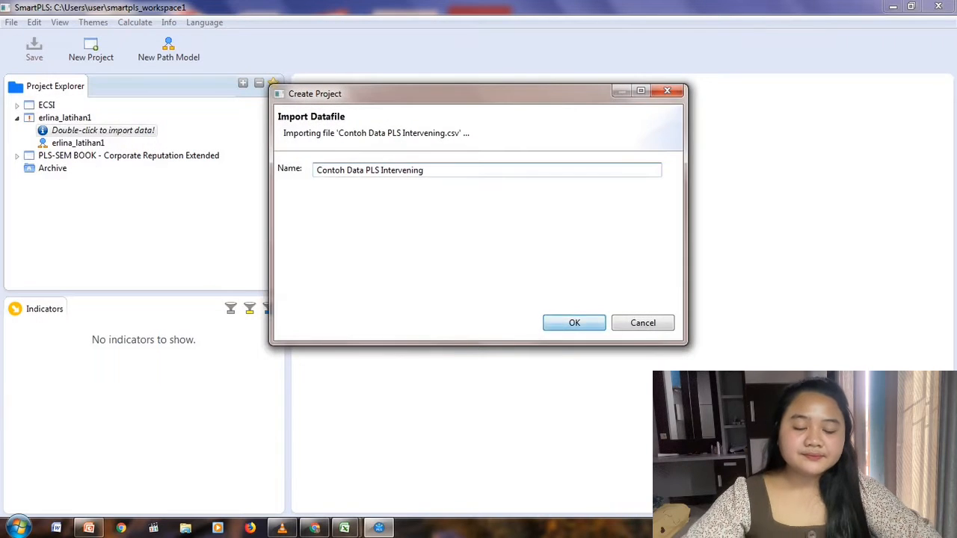
pyautogui.press('Return')
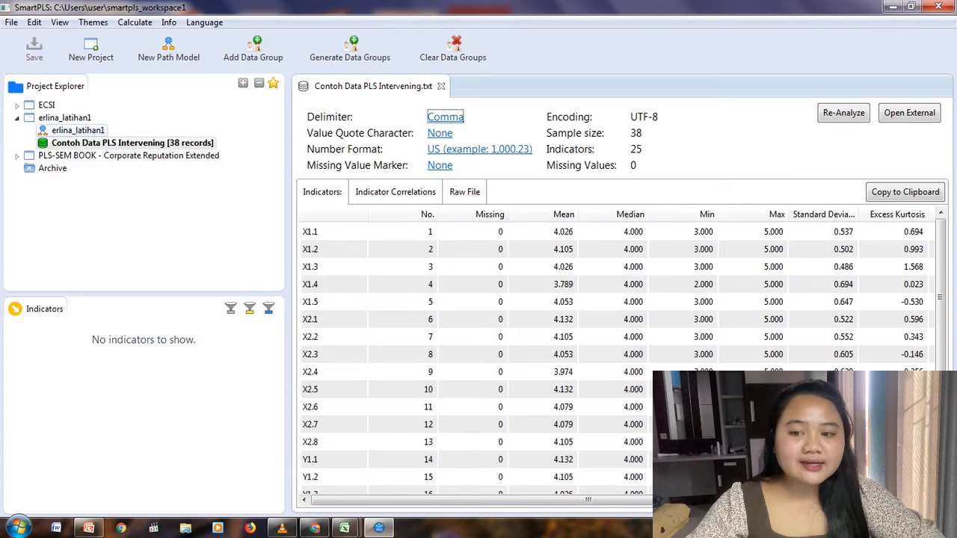
# Open the project's empty path model and add indicators X1.1 to X1.5 to the canvas as a latent variable.
pyautogui.doubleClick(78, 130)
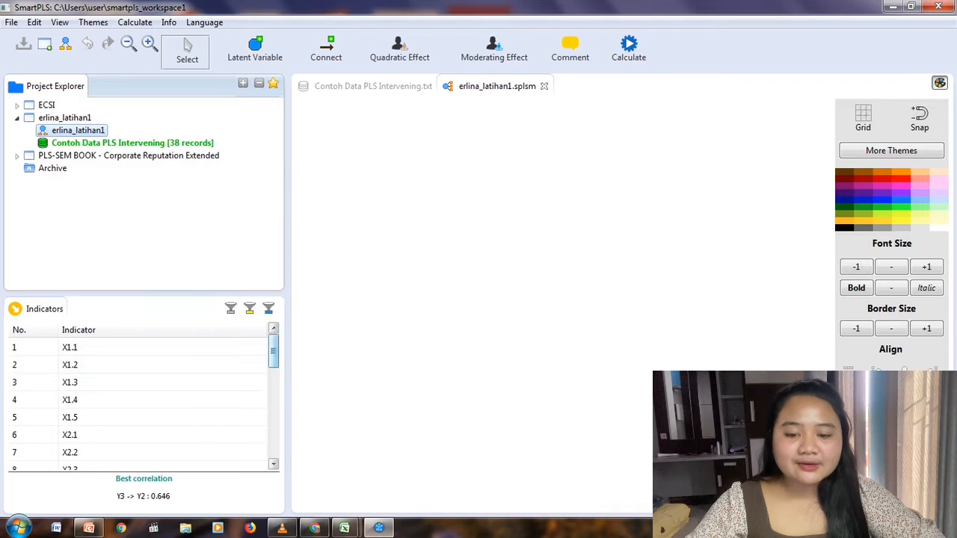
pyautogui.scroll(-6, 139, 397)
pyautogui.scroll(6, 138, 396)
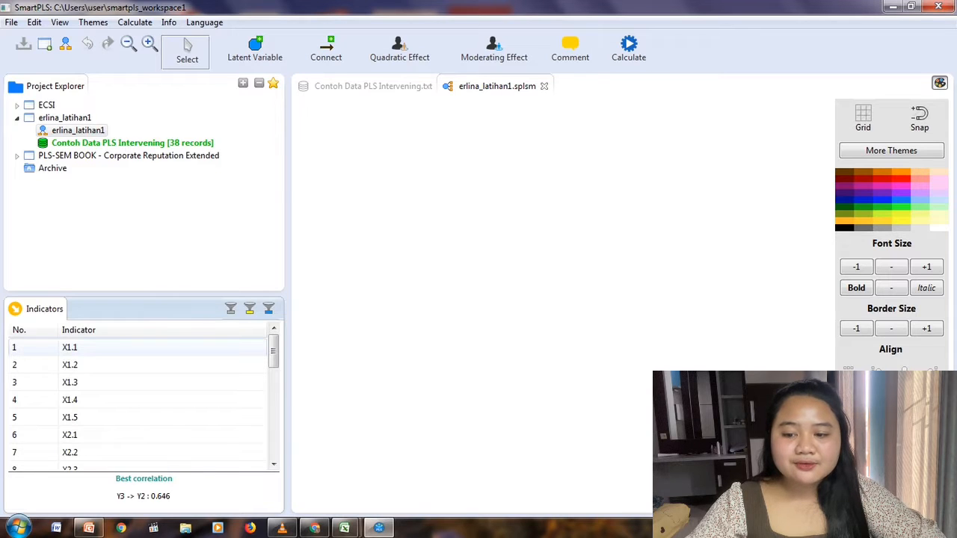
pyautogui.click(112, 347)
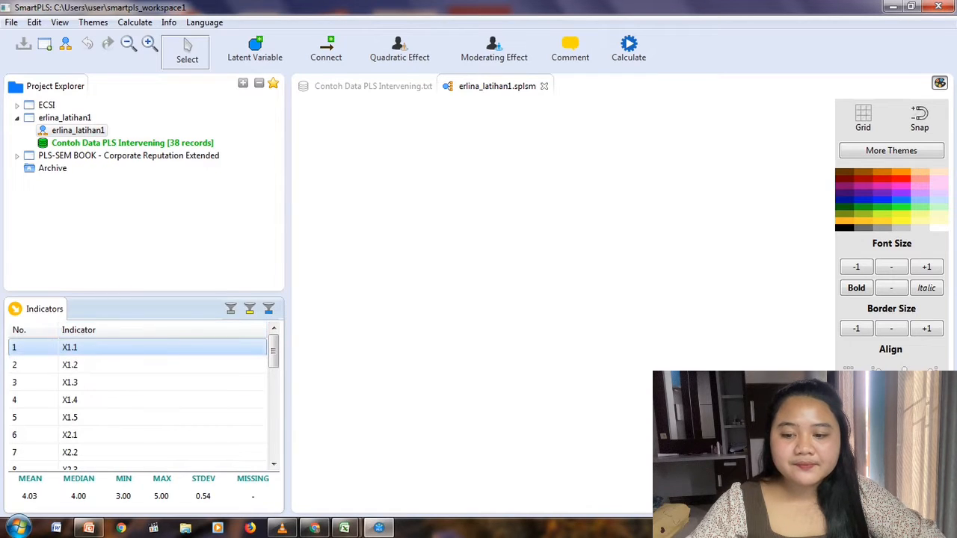
pyautogui.keyDown('shift'); pyautogui.click(112, 417); pyautogui.keyUp('shift')
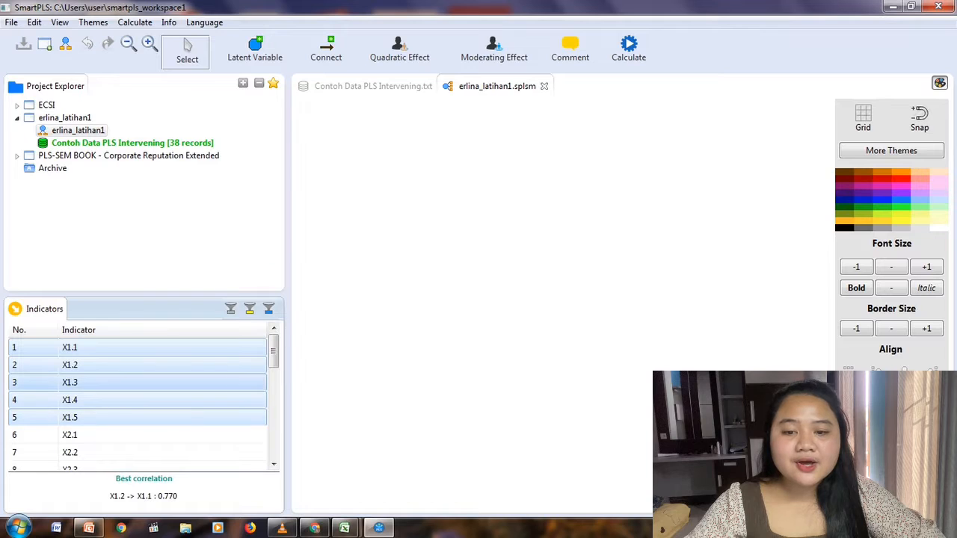
pyautogui.moveTo(112, 417); pyautogui.dragTo(415, 213)
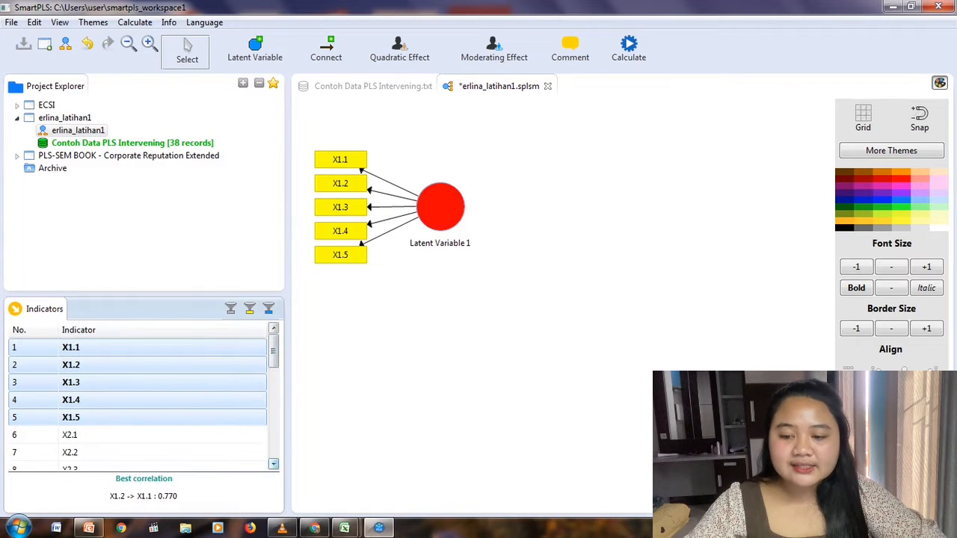
# Add indicators X2.1 to X2.8 as a second latent variable and line it up below Latent Variable 1.
pyautogui.click(273, 463)
pyautogui.click(273, 464)
pyautogui.click(273, 463)
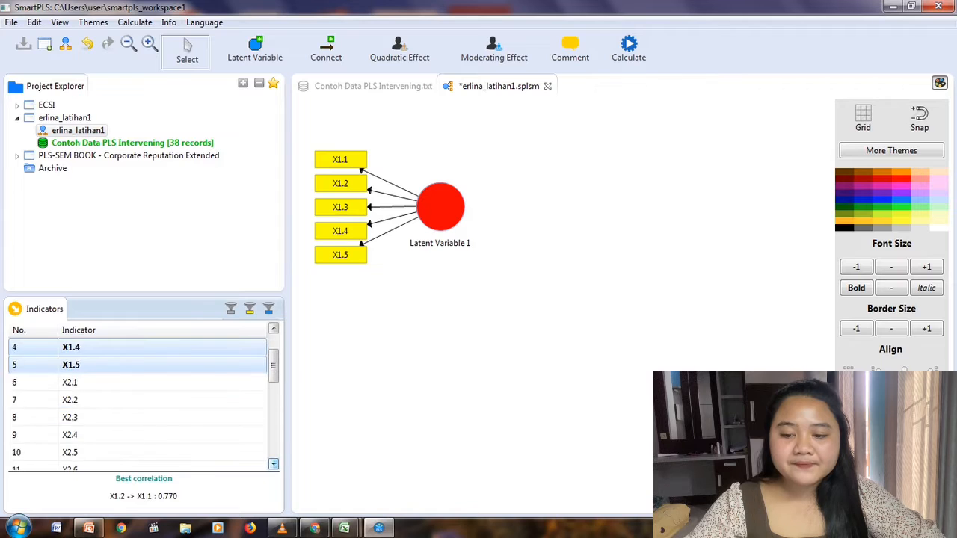
pyautogui.click(273, 463)
pyautogui.click(273, 464)
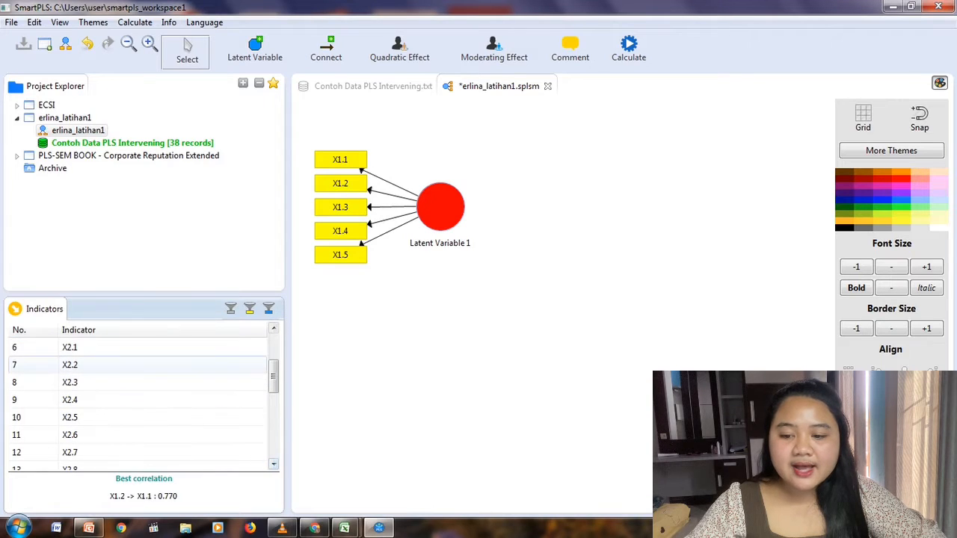
pyautogui.click(67, 347)
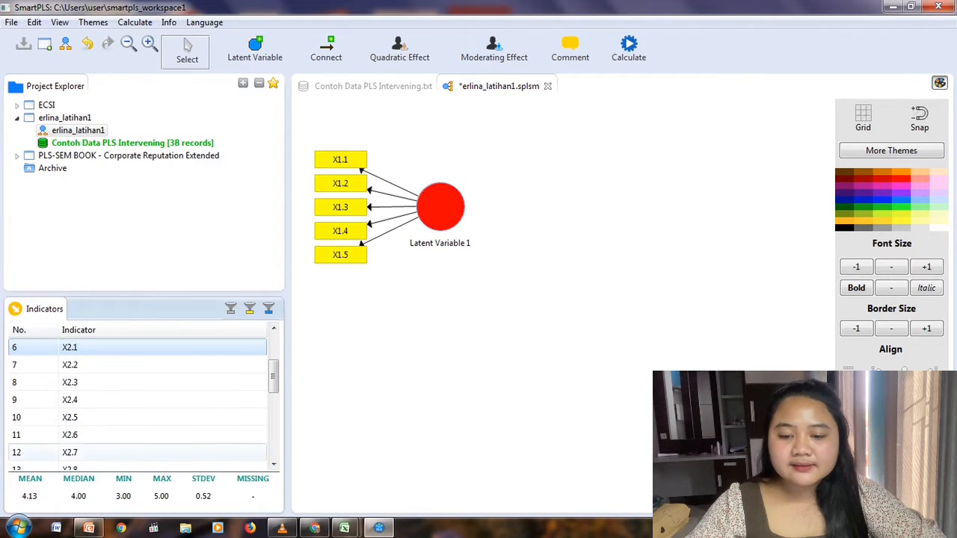
pyautogui.click(273, 463)
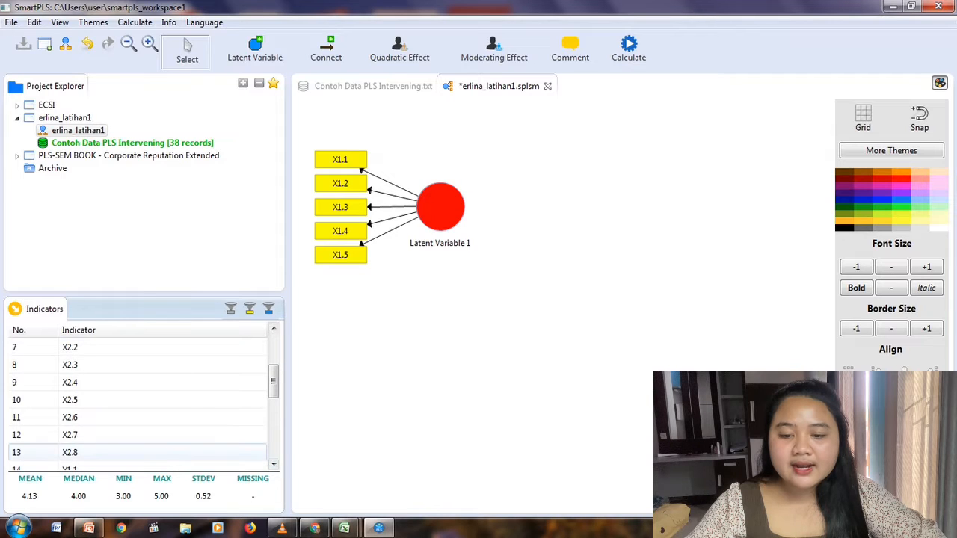
pyautogui.keyDown('shift'); pyautogui.click(71, 452); pyautogui.keyUp('shift')
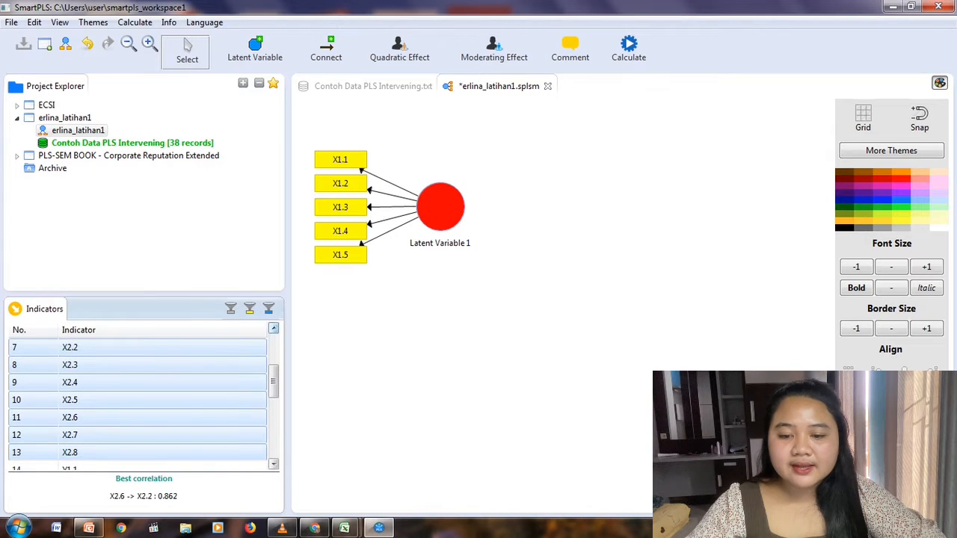
pyautogui.click(273, 329)
pyautogui.click(274, 328)
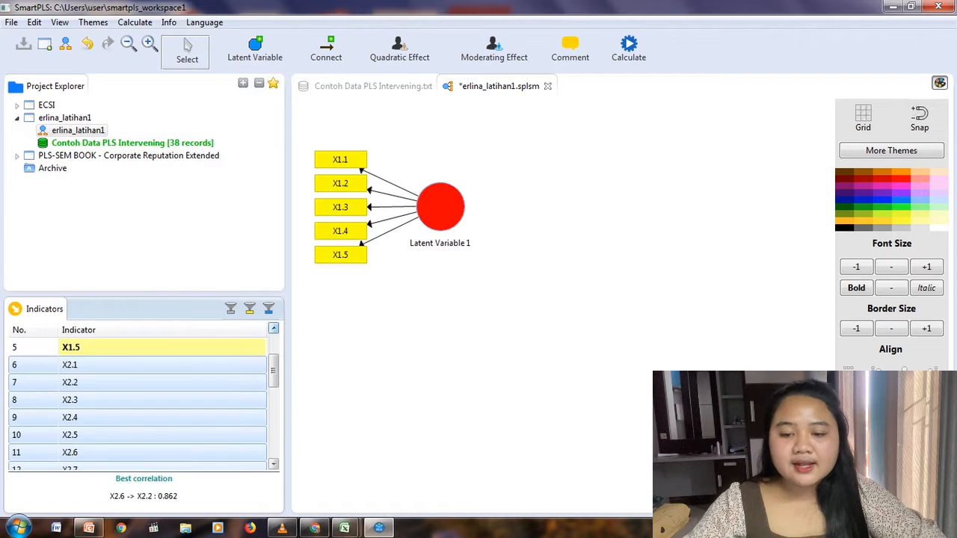
pyautogui.moveTo(179, 382); pyautogui.dragTo(441, 340)
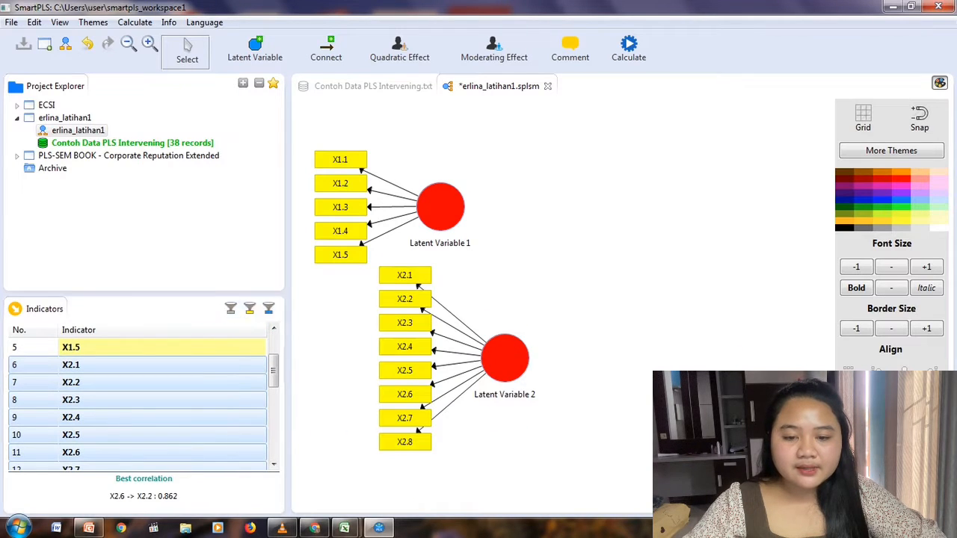
pyautogui.moveTo(504, 359); pyautogui.dragTo(441, 386)
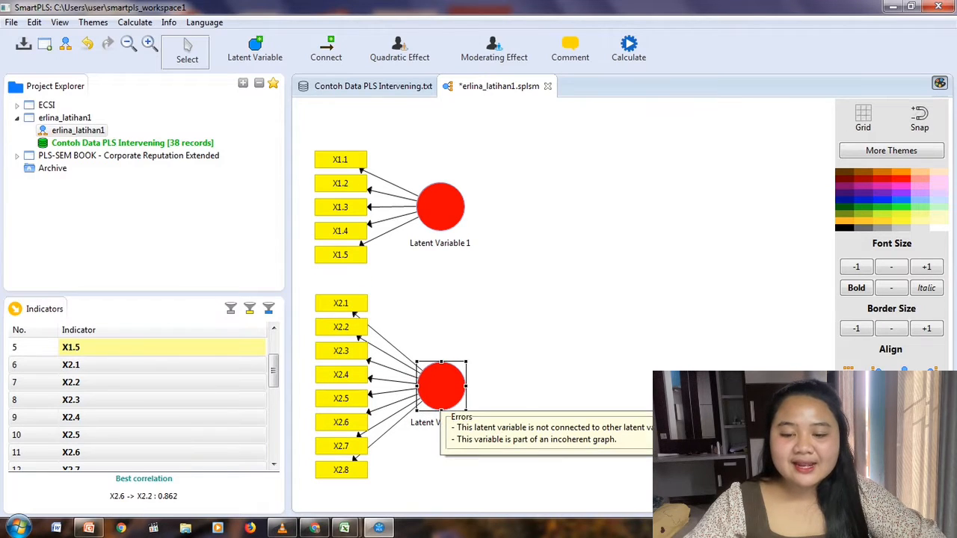
# Add indicators Y1.1 to Y1.6 as a third latent variable, to the right of and between the two X variables.
pyautogui.click(273, 464)
pyautogui.click(273, 464)
pyautogui.click(274, 464)
pyautogui.click(274, 465)
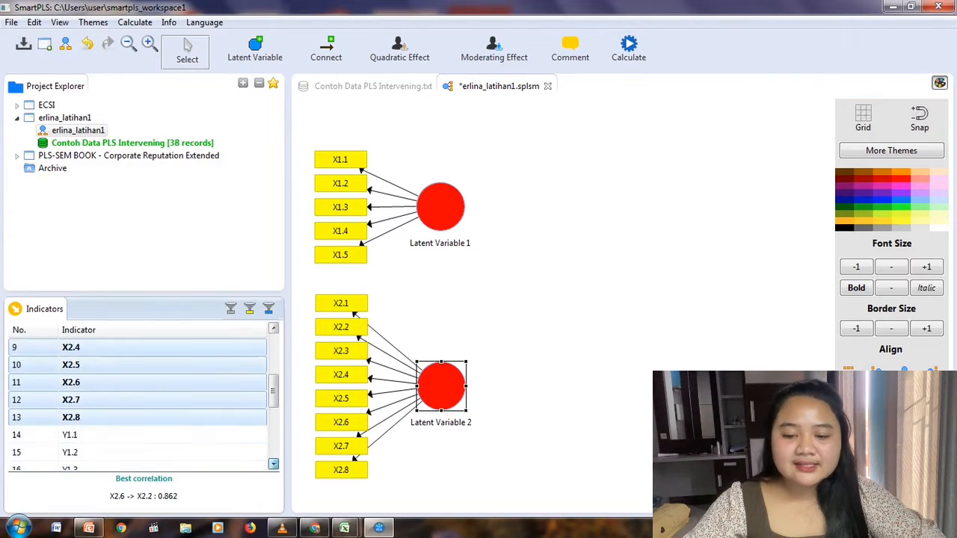
pyautogui.click(273, 465)
pyautogui.click(273, 464)
pyautogui.click(273, 464)
pyautogui.click(273, 464)
pyautogui.click(274, 464)
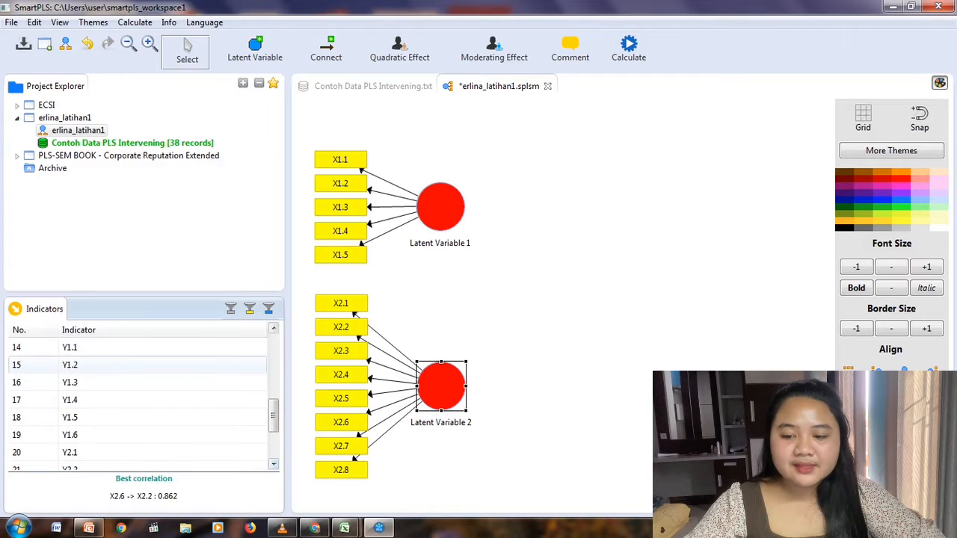
pyautogui.click(71, 347)
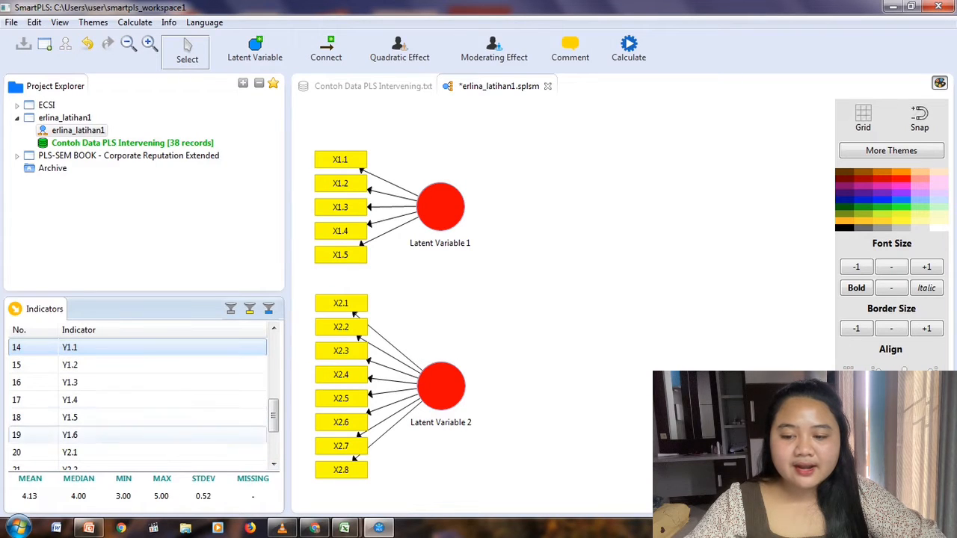
pyautogui.keyDown('shift'); pyautogui.click(70, 435); pyautogui.keyUp('shift')
pyautogui.moveTo(71, 435); pyautogui.dragTo(543, 336)
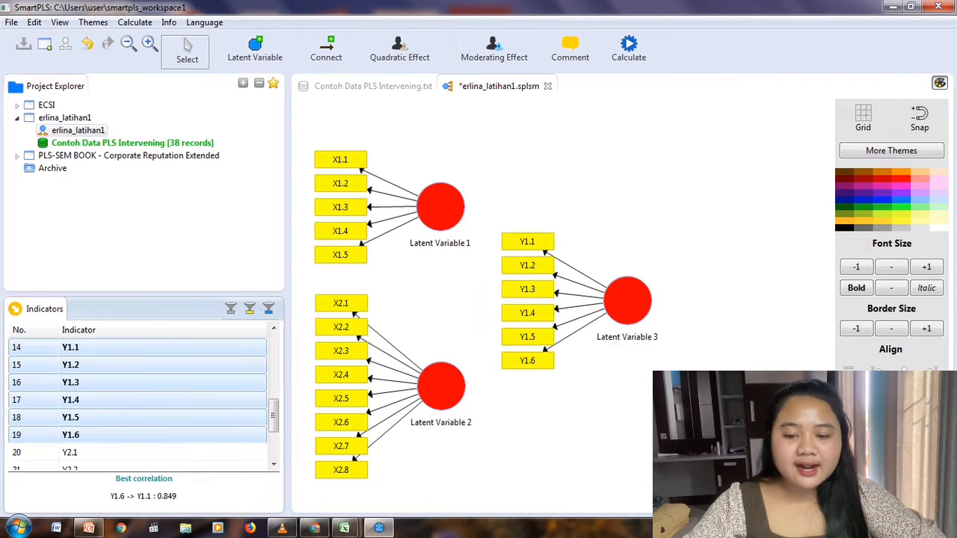
# Add indicators Y2.1 to Y2.6 as a fourth latent variable to the right of Latent Variable 3 and hide the theme palette.
pyautogui.moveTo(274, 416); pyautogui.dragTo(274, 442)
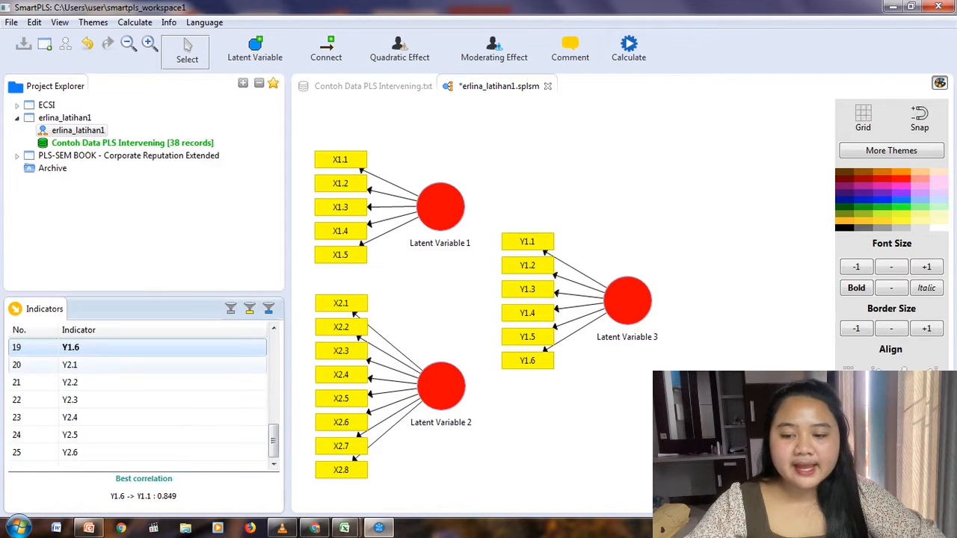
pyautogui.click(71, 365)
pyautogui.click(71, 453)
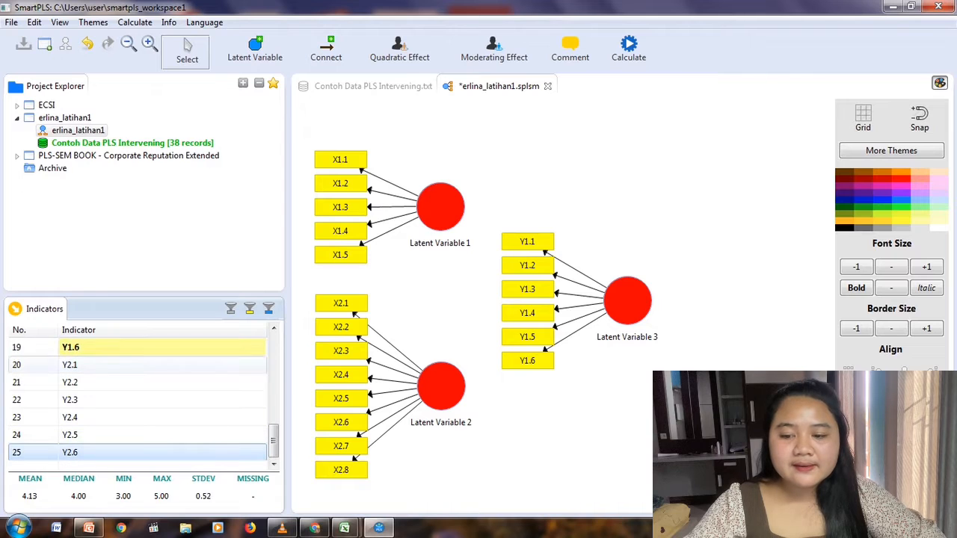
pyautogui.keyDown('shift'); pyautogui.click(70, 365); pyautogui.keyUp('shift')
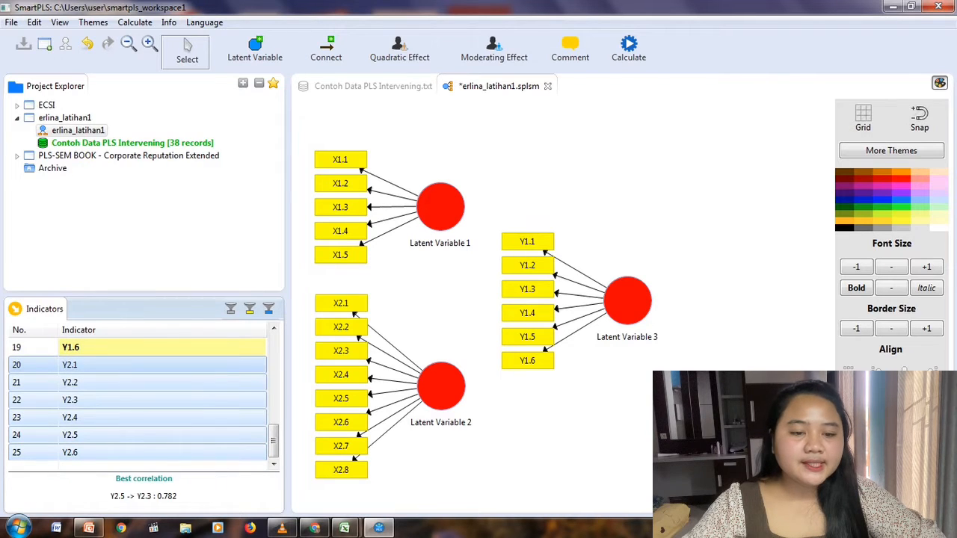
pyautogui.moveTo(120, 365); pyautogui.dragTo(762, 250)
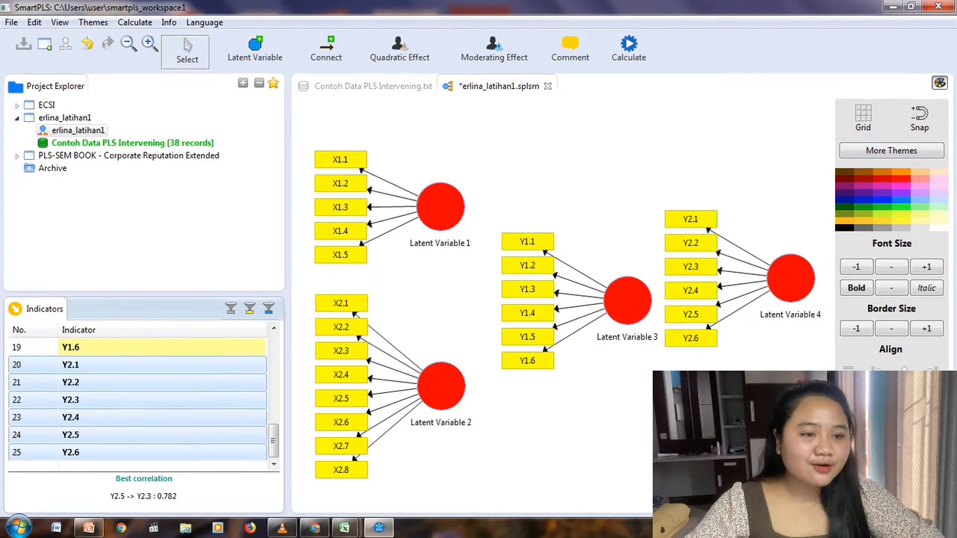
pyautogui.click(940, 83)
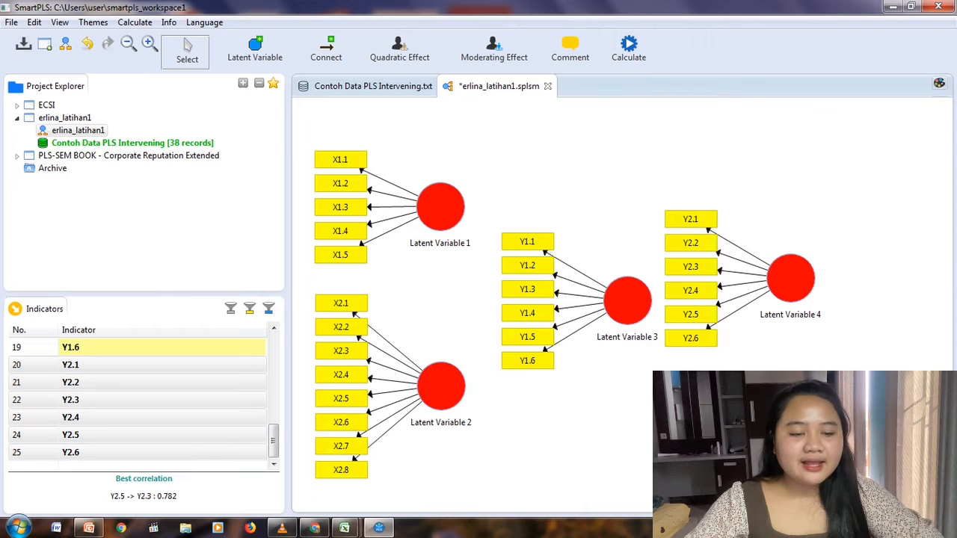
# Move Latent Variable 4 level with Latent Variable 3 and set its indicator weighting to 'Predefined'.
pyautogui.click(791, 278)
pyautogui.moveTo(791, 278); pyautogui.dragTo(811, 300)
pyautogui.rightClick(812, 301)
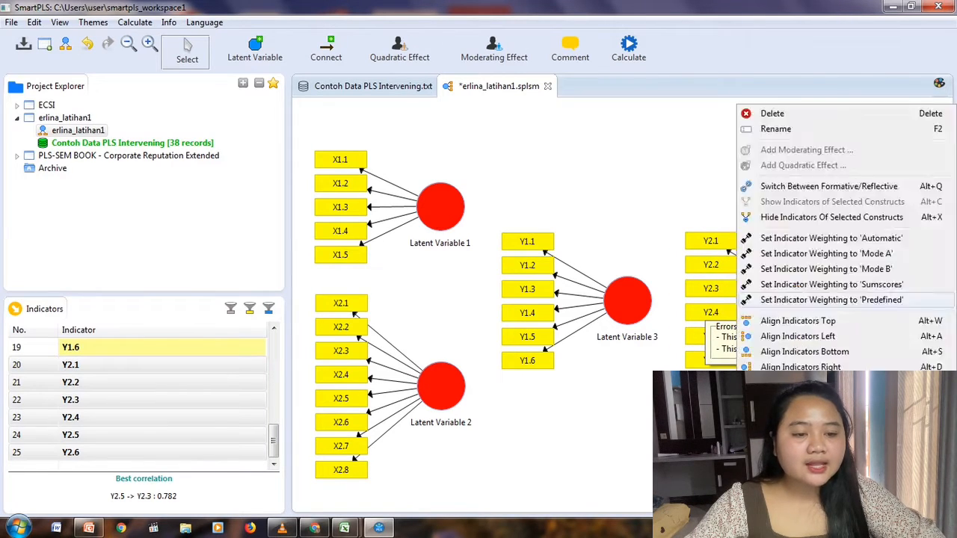
pyautogui.click(811, 300)
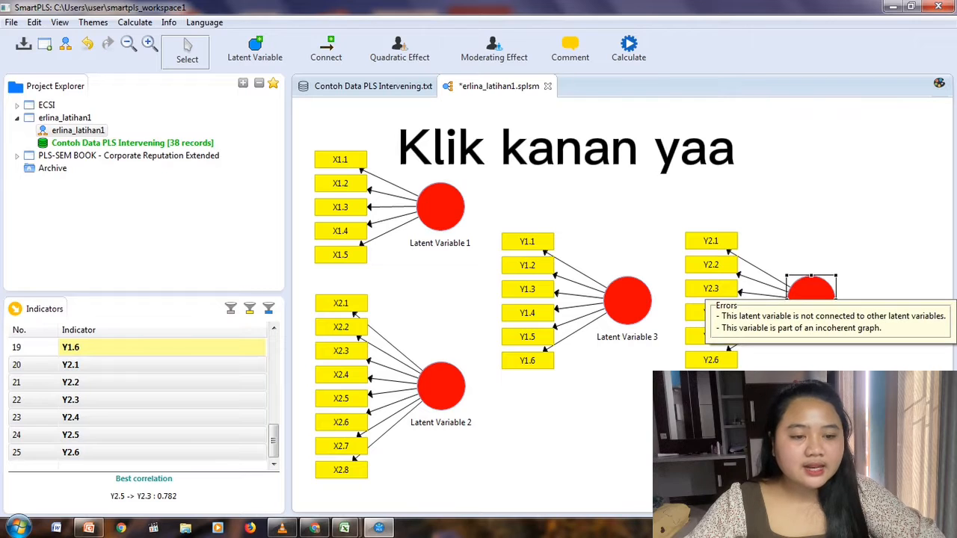
# Align the indicators of Latent Variable 4 on its right side and move the variable closer to Latent Variable 3.
pyautogui.rightClick(811, 291)
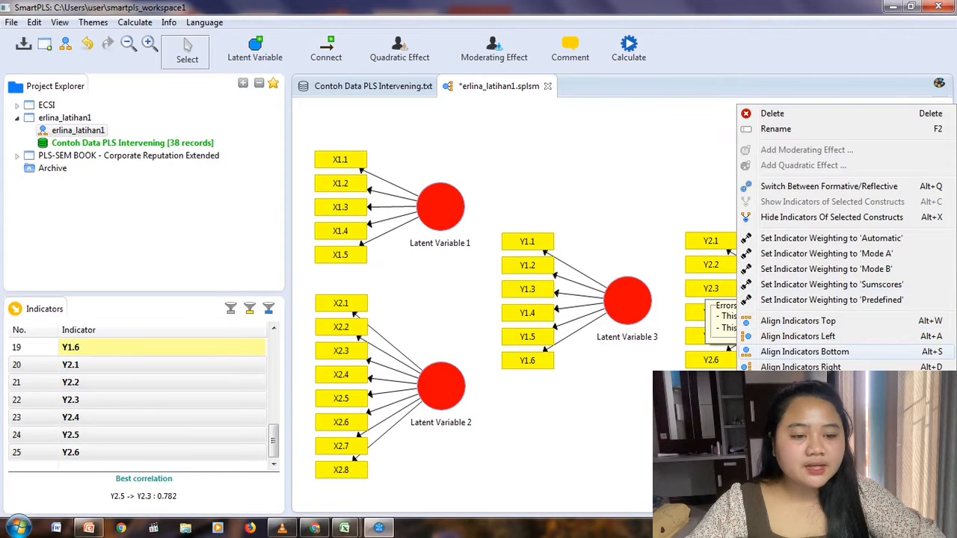
pyautogui.click(800, 367)
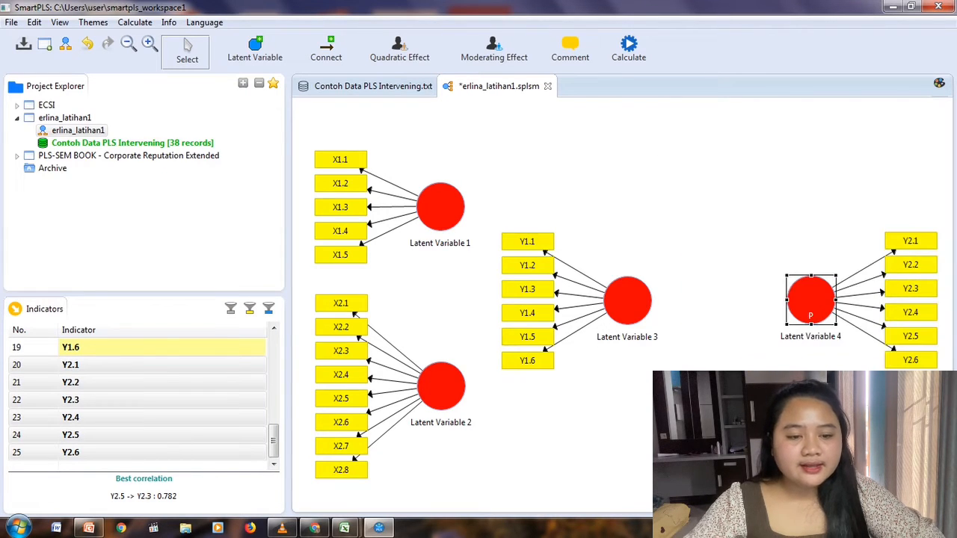
pyautogui.moveTo(811, 299); pyautogui.dragTo(728, 317)
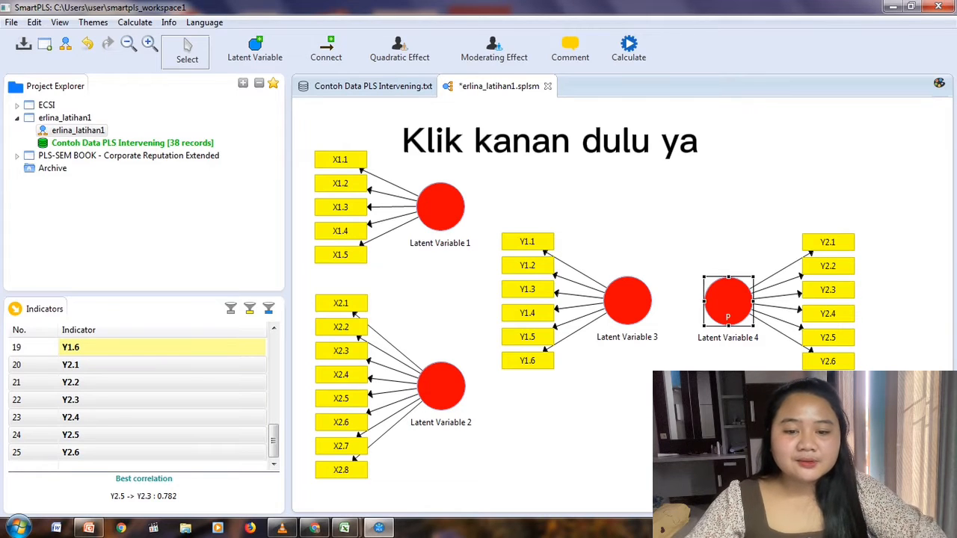
# Rename Latent Variable 1 as X1.
pyautogui.click(438, 206)
pyautogui.rightClick(436, 206)
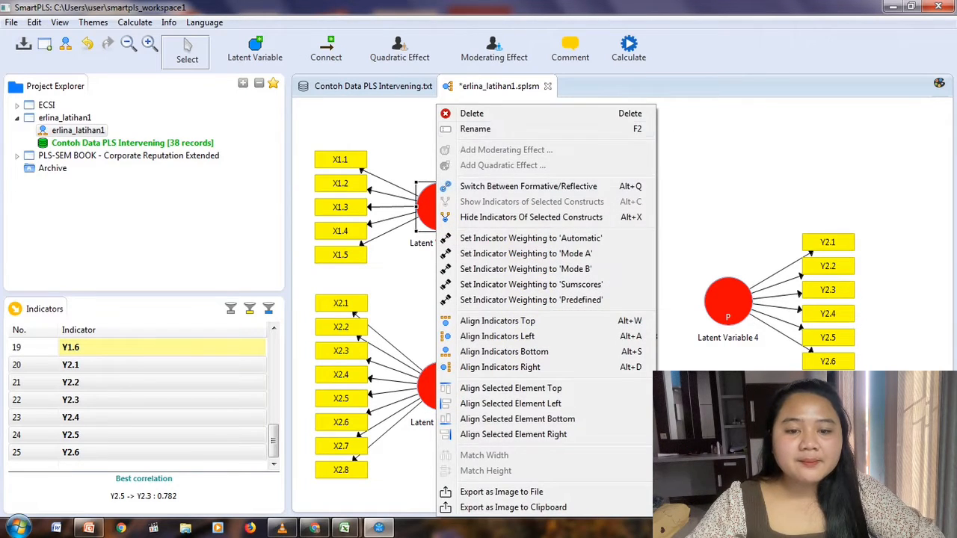
pyautogui.click(476, 128)
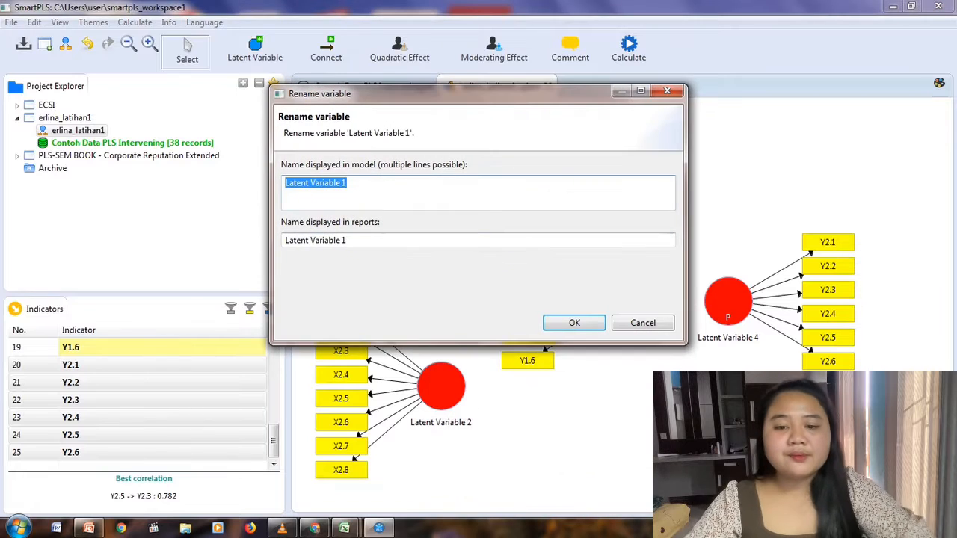
pyautogui.write('X1')
pyautogui.click(574, 323)
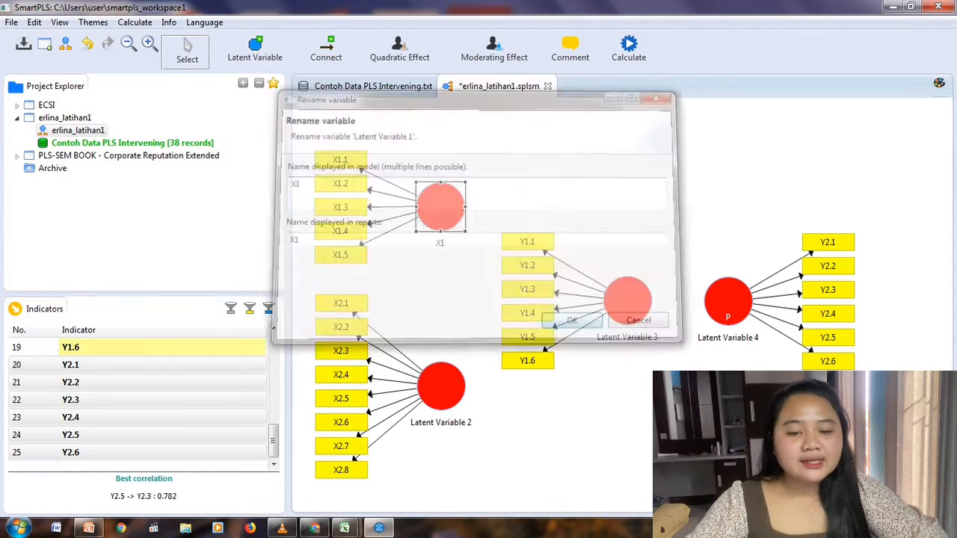
# Rename Latent Variable 2 as X2.
pyautogui.rightClick(436, 385)
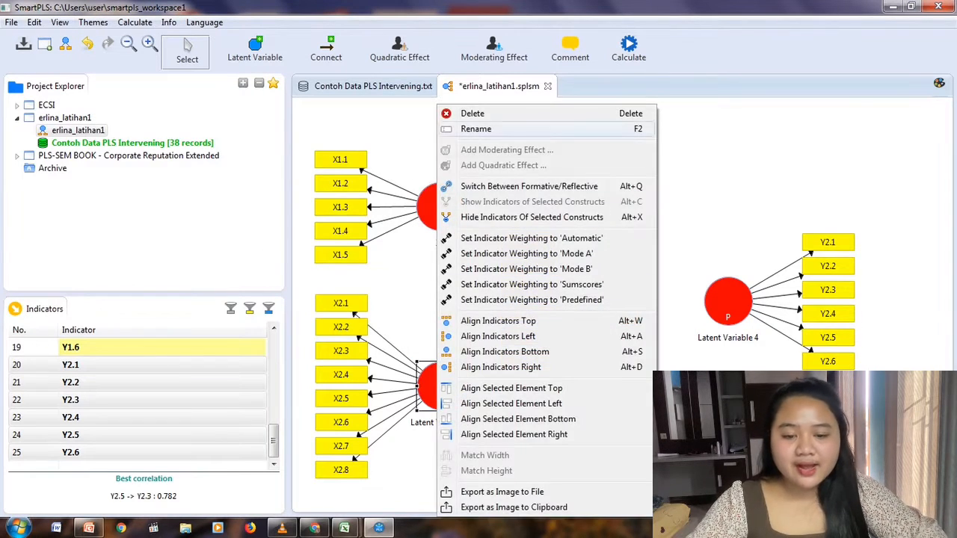
pyautogui.click(476, 128)
pyautogui.write('X2')
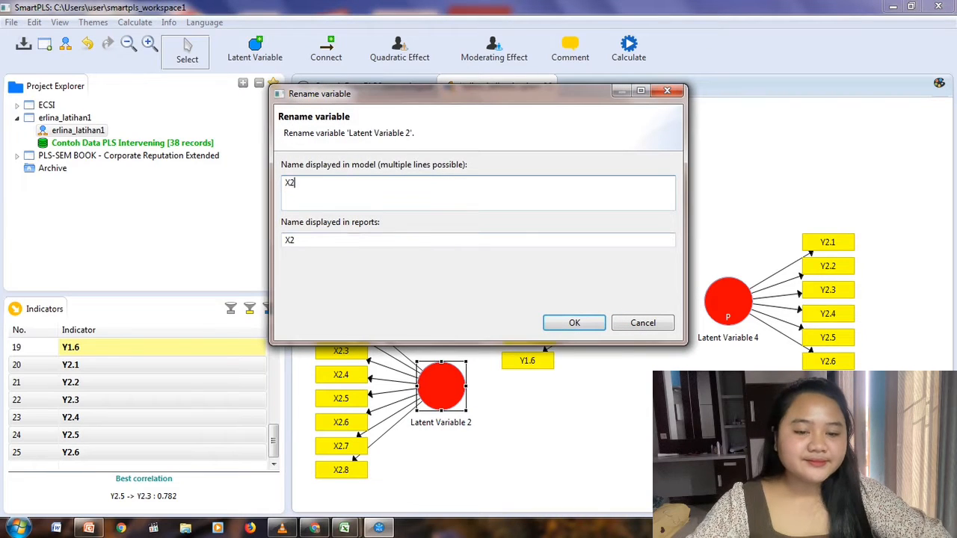
pyautogui.click(574, 323)
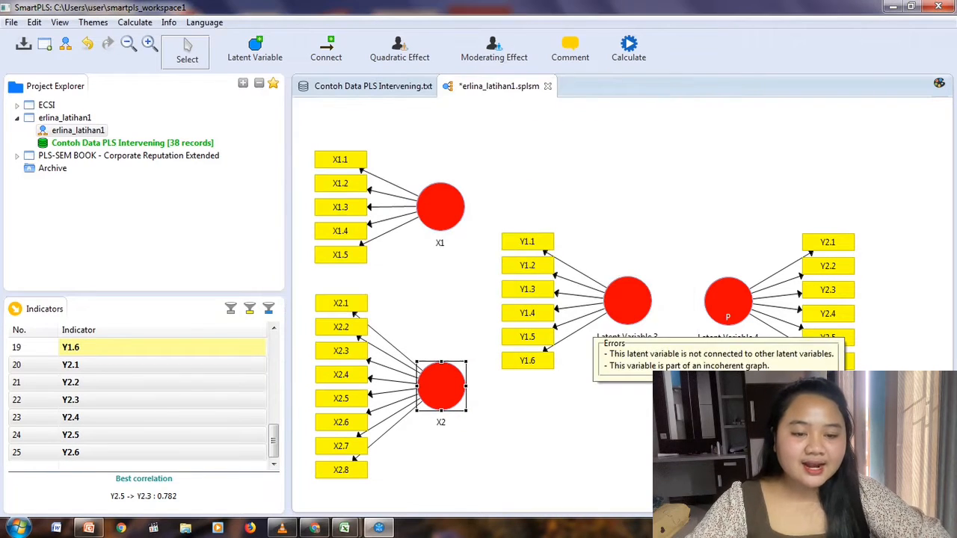
# Rename Latent Variable 3 as Y1.
pyautogui.click(628, 317)
pyautogui.rightClick(616, 301)
pyautogui.click(654, 129)
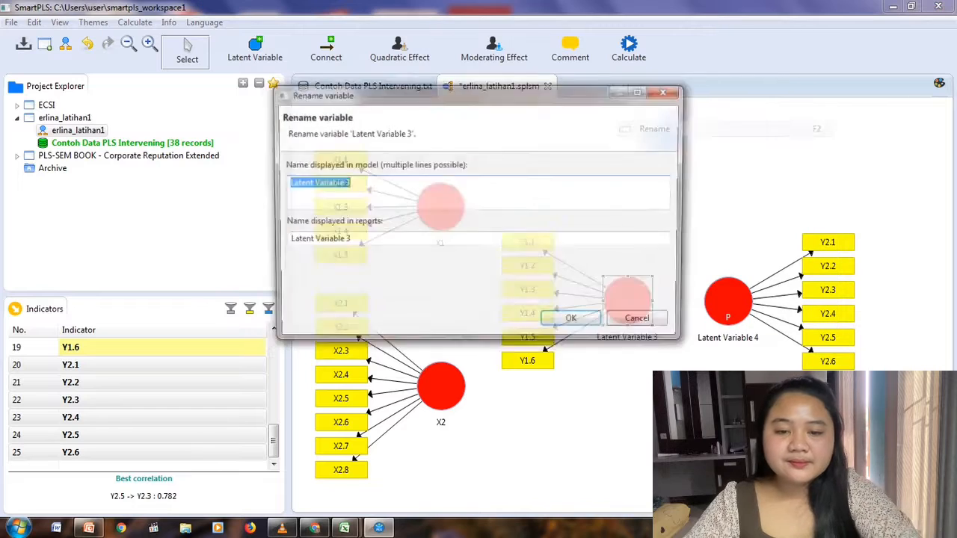
pyautogui.write('Y1')
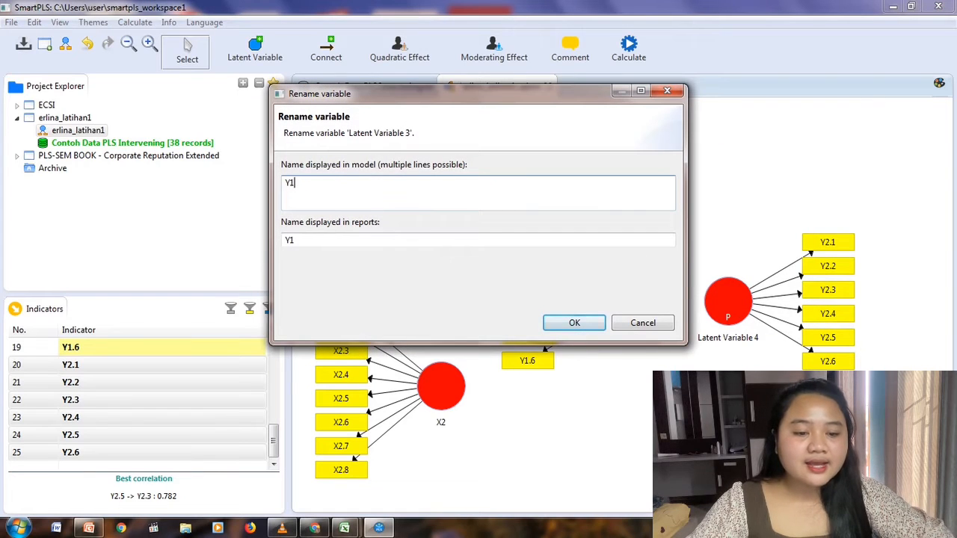
pyautogui.click(574, 323)
# Rename Latent Variable 4 as Y2.
pyautogui.rightClick(727, 301)
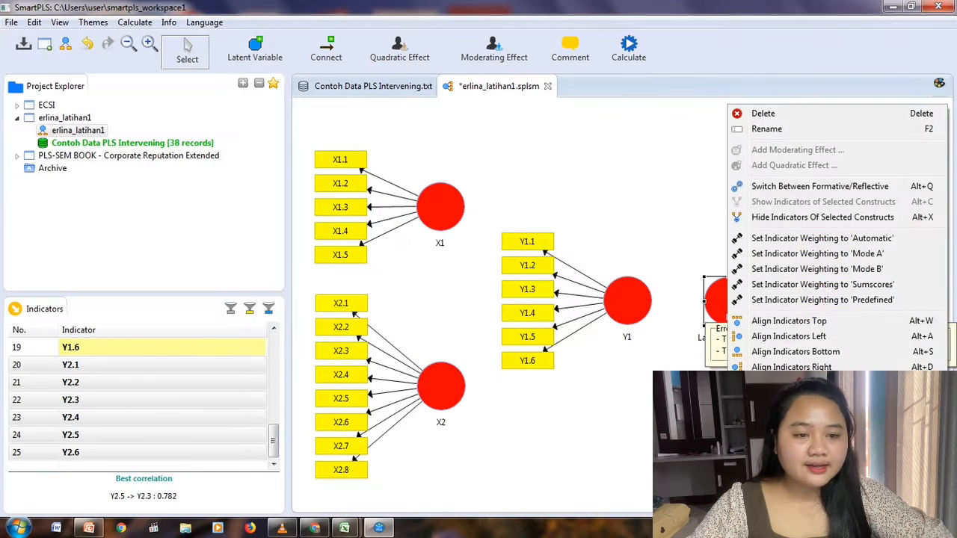
pyautogui.click(767, 129)
pyautogui.write('Y2')
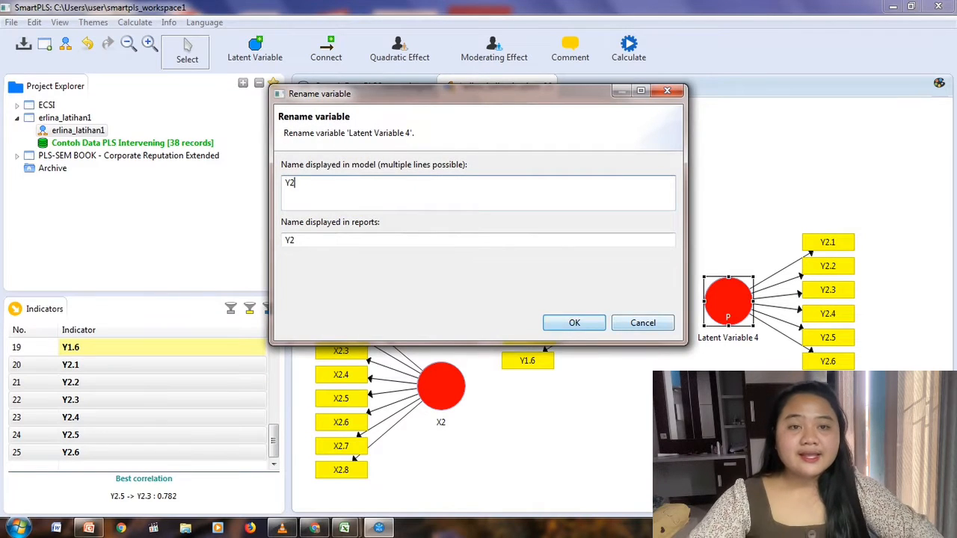
pyautogui.click(574, 323)
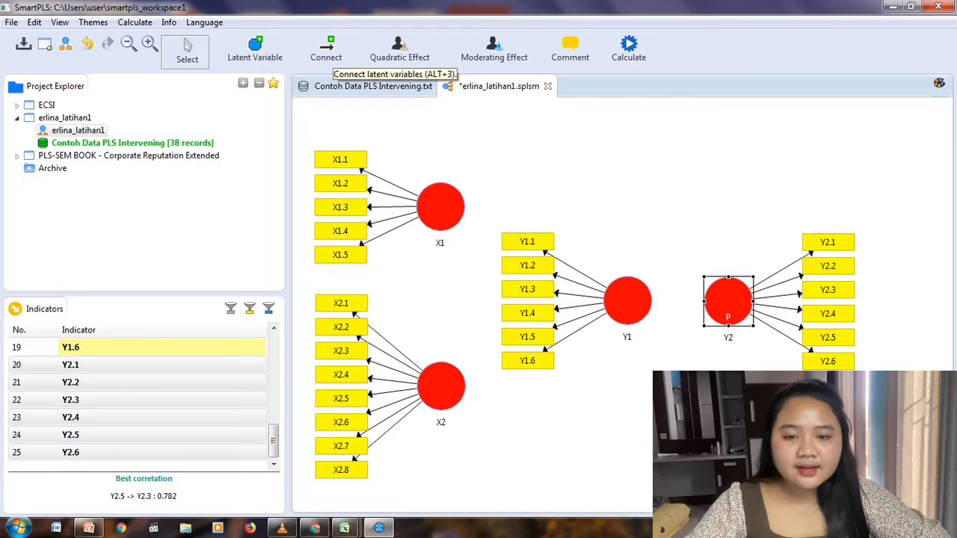
# Connect the constructs with paths from X1 to Y1, from X2 to Y1, and from Y1 to Y2.
pyautogui.click(326, 51)
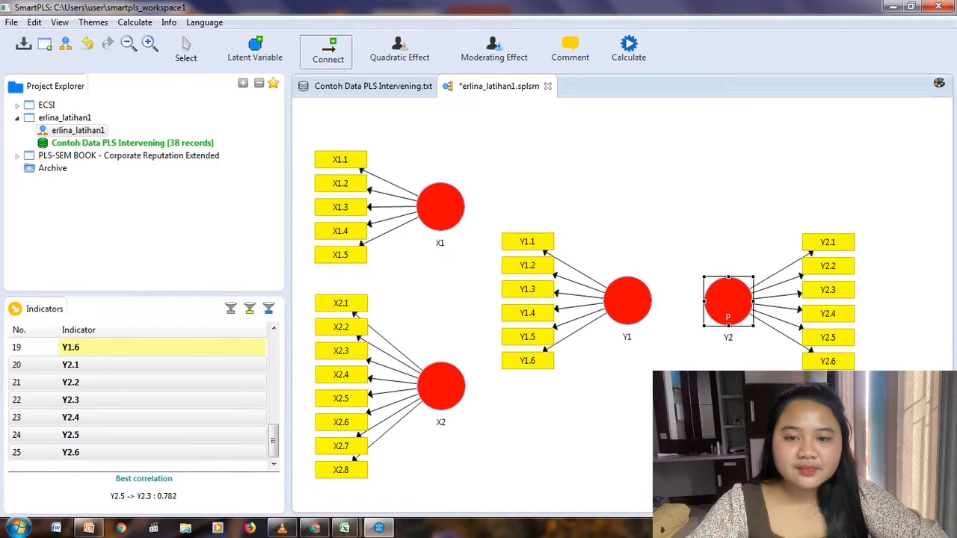
pyautogui.click(185, 50)
pyautogui.click(327, 51)
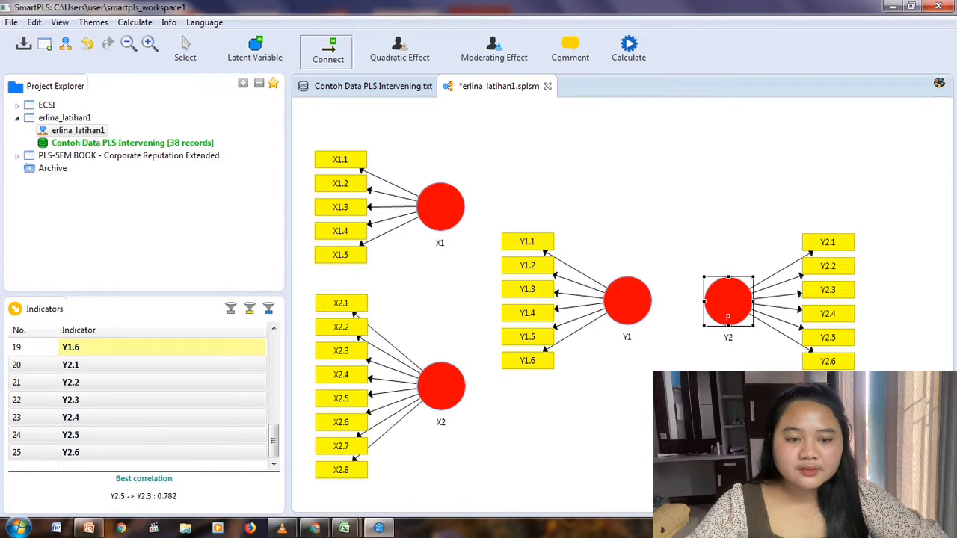
pyautogui.moveTo(729, 299); pyautogui.dragTo(661, 238)
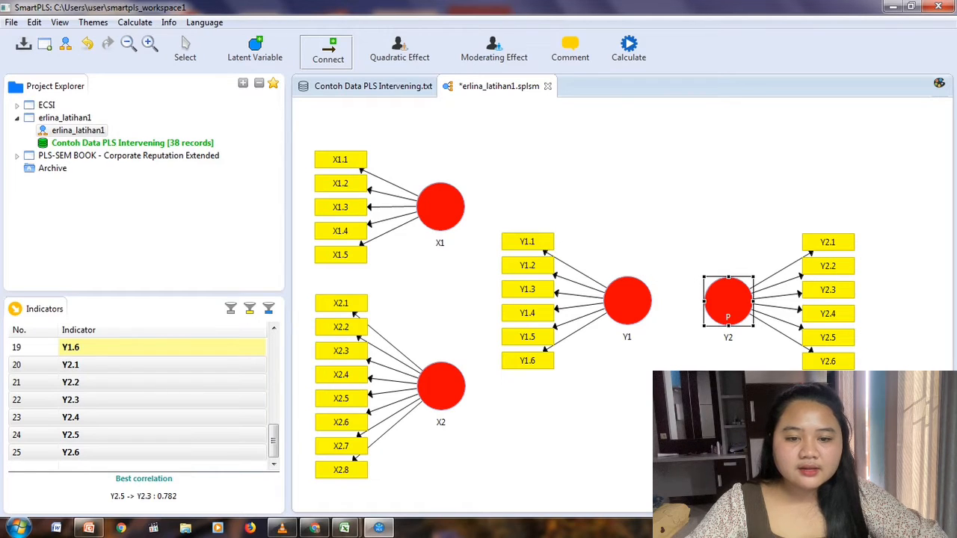
pyautogui.moveTo(441, 207); pyautogui.dragTo(621, 298)
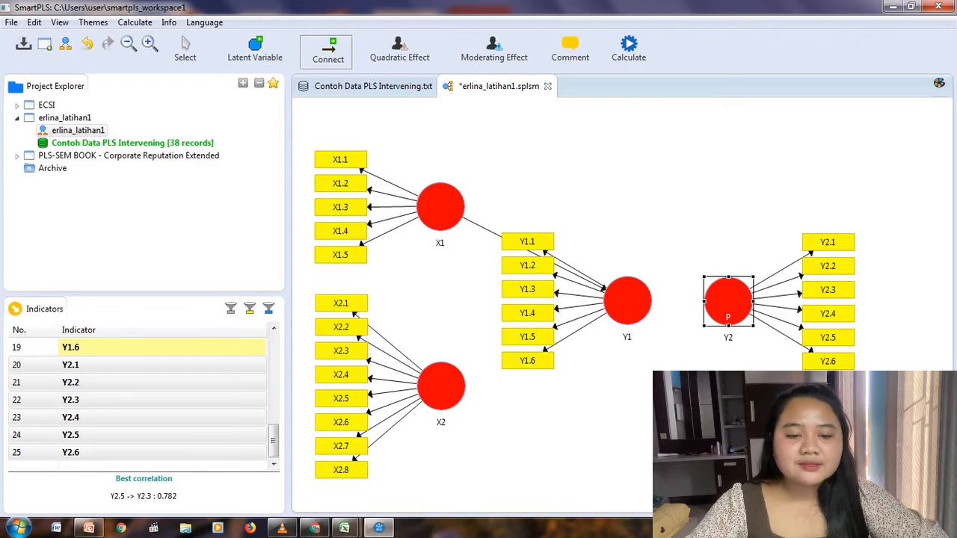
pyautogui.moveTo(441, 385)
pyautogui.mouseDown()
pyautogui.moveTo(491, 378)
pyautogui.moveTo(607, 308)
pyautogui.moveTo(703, 301)
pyautogui.mouseUp()
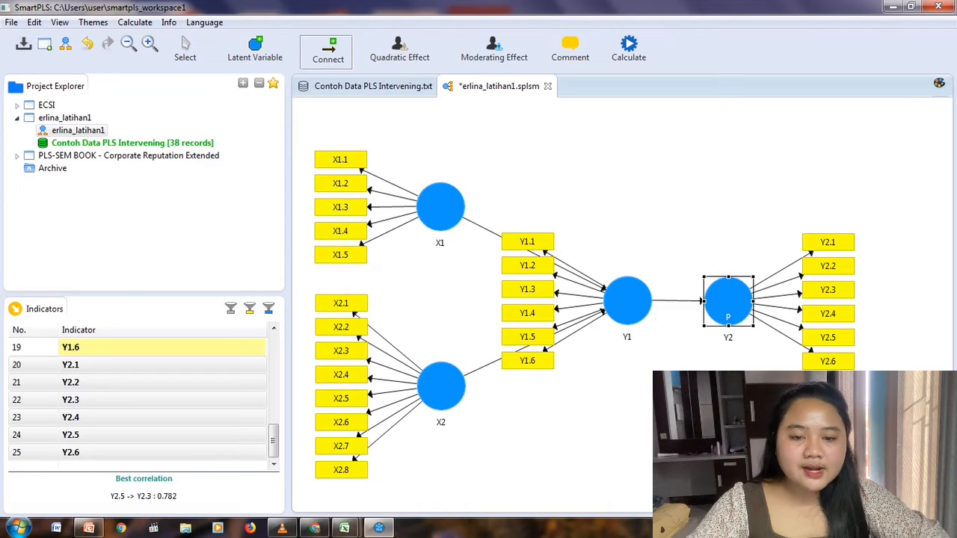
# Add direct paths from X1 to Y2 and from X2 to Y2.
pyautogui.click(441, 207)
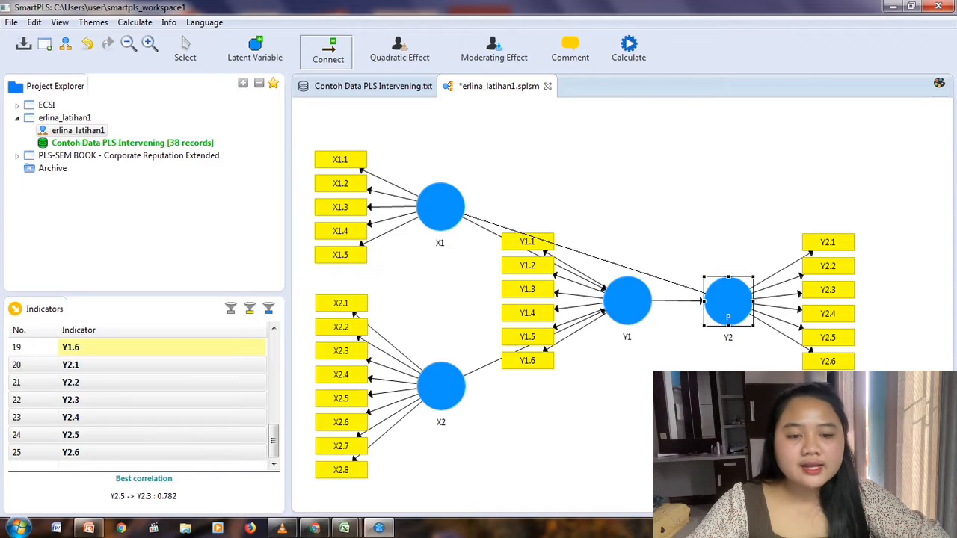
pyautogui.click(728, 300)
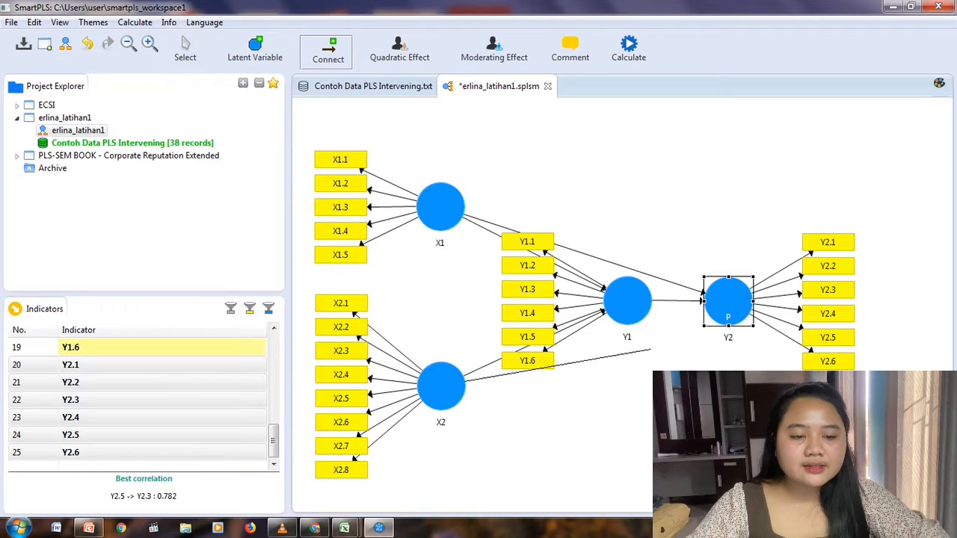
pyautogui.click(703, 307)
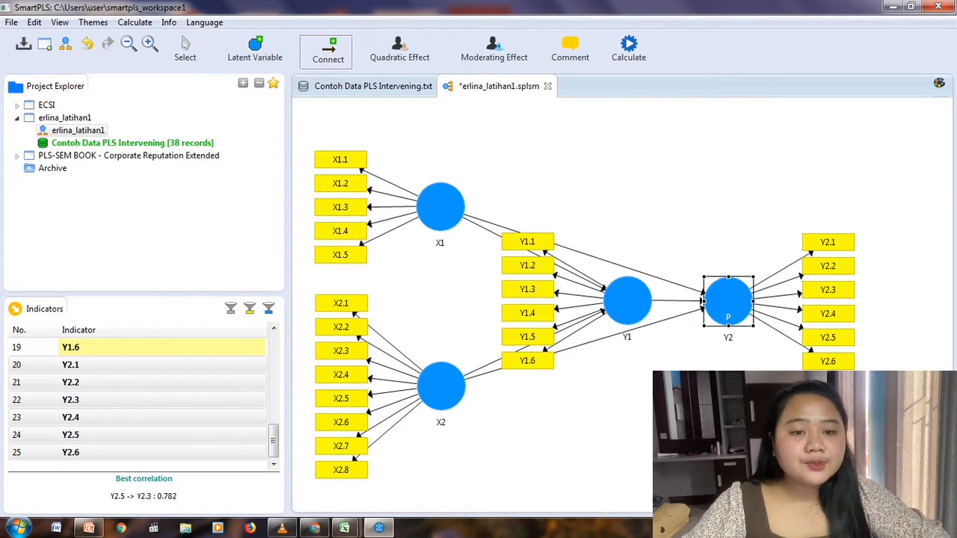
# Run the PLS Algorithm with the Path weighting scheme, 300 maximum iterations and a stop criterion of 7.
pyautogui.click(629, 46)
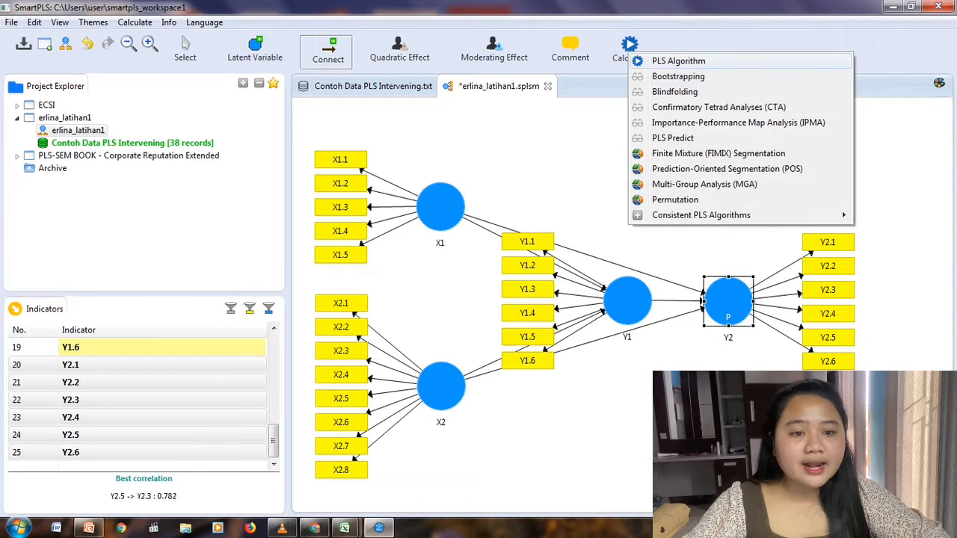
pyautogui.click(676, 60)
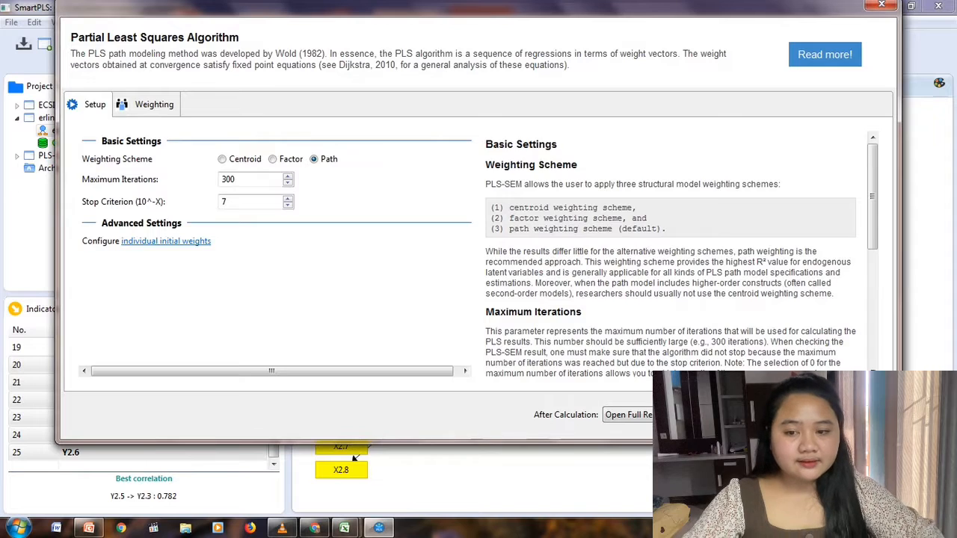
pyautogui.click(844, 414)
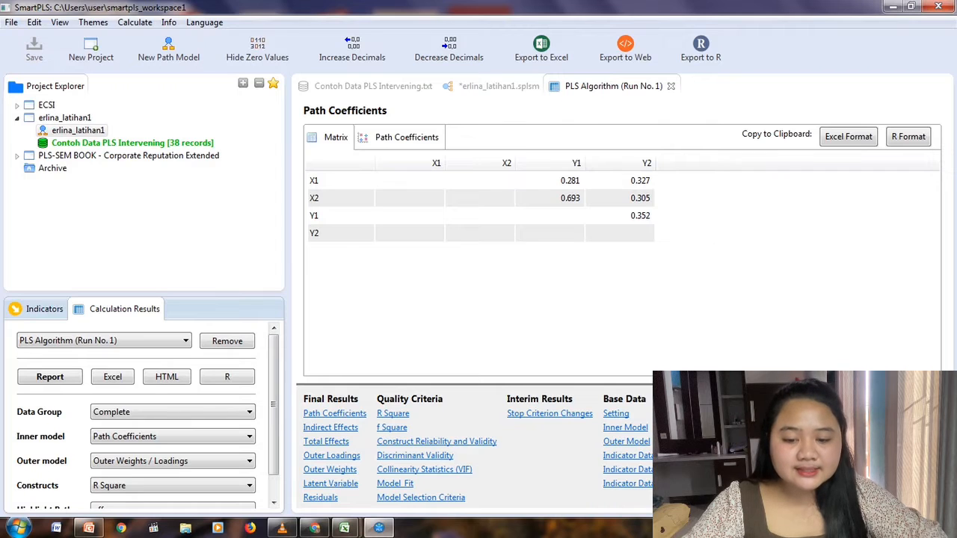
# Examine the outer loadings of all indicators in the PLS Algorithm report and on the path model.
pyautogui.click(331, 455)
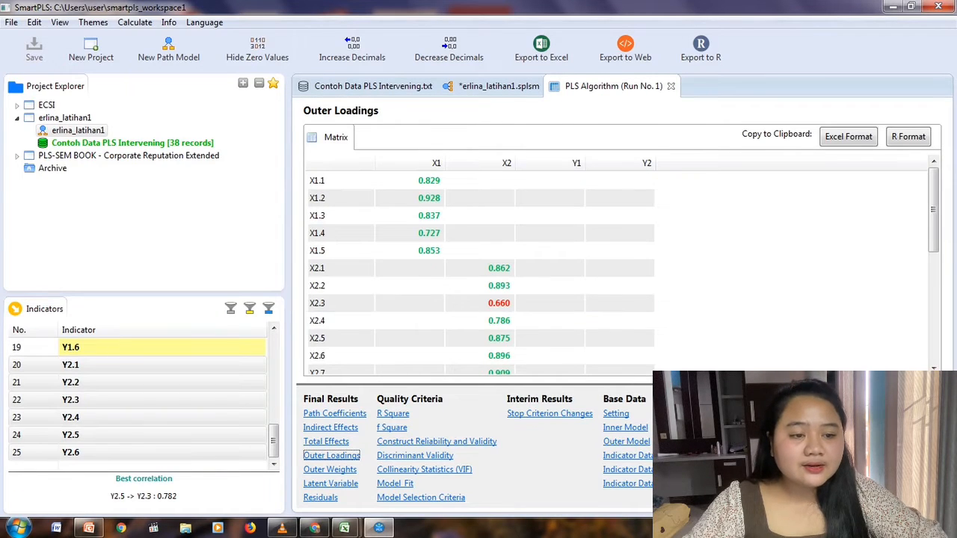
pyautogui.moveTo(933, 209)
pyautogui.mouseDown()
pyautogui.moveTo(933, 313)
pyautogui.moveTo(933, 209)
pyautogui.mouseUp()
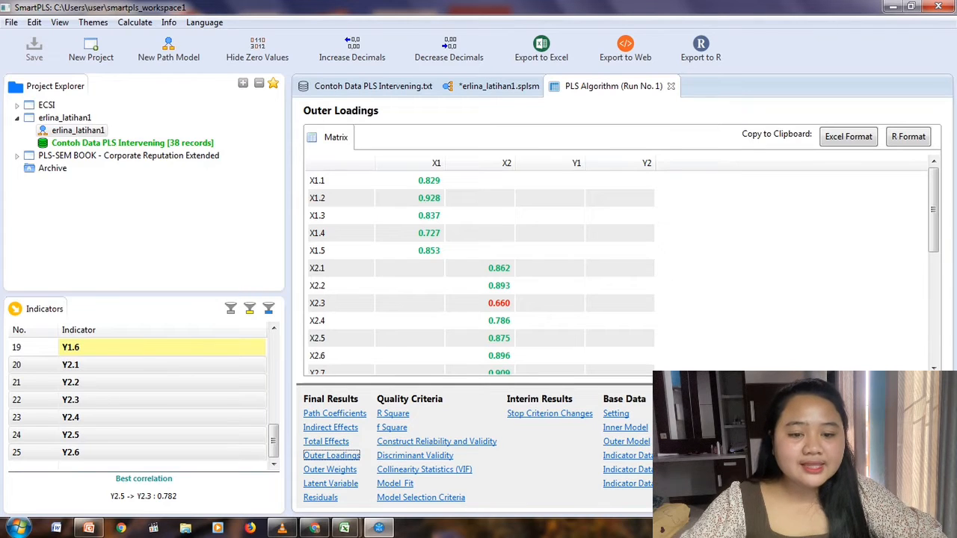
pyautogui.moveTo(933, 210)
pyautogui.mouseDown()
pyautogui.moveTo(933, 319)
pyautogui.moveTo(933, 210)
pyautogui.mouseUp()
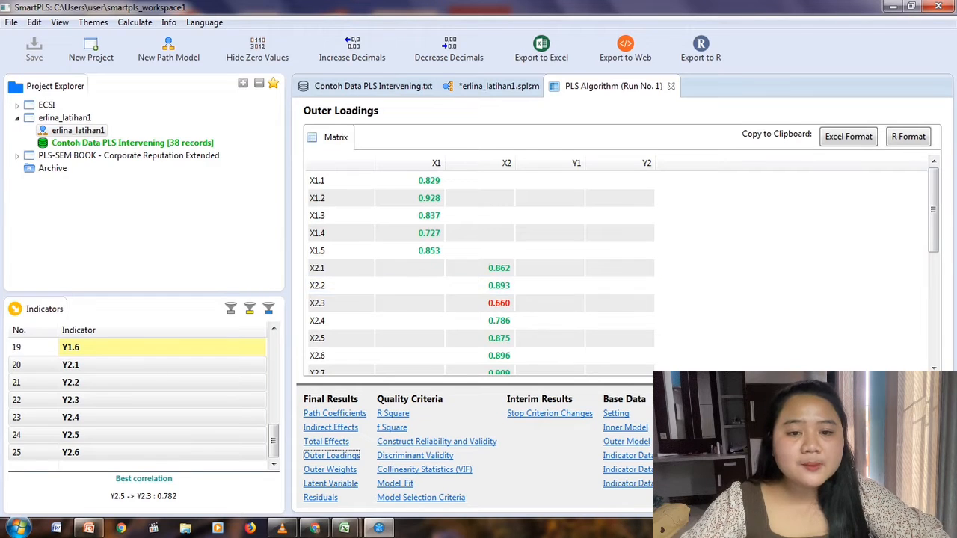
pyautogui.click(497, 86)
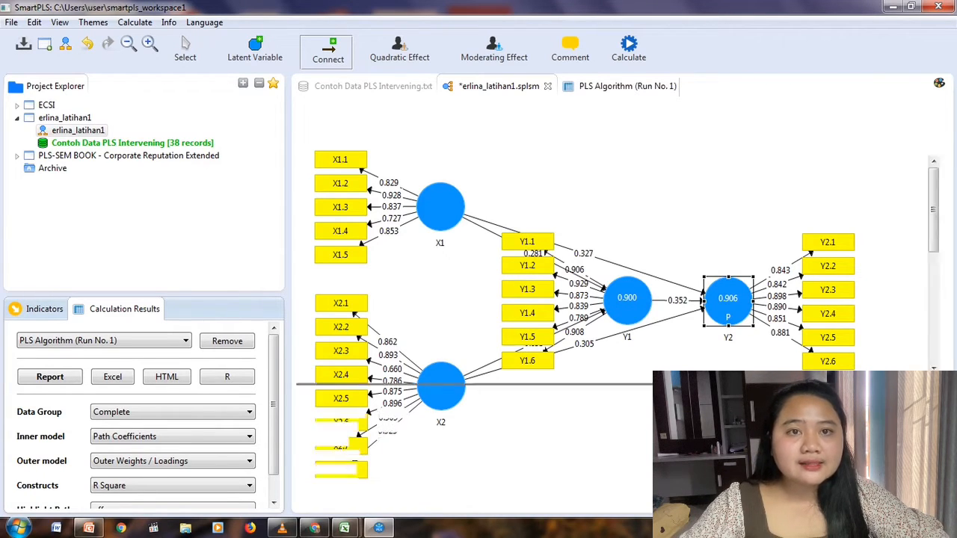
pyautogui.click(613, 86)
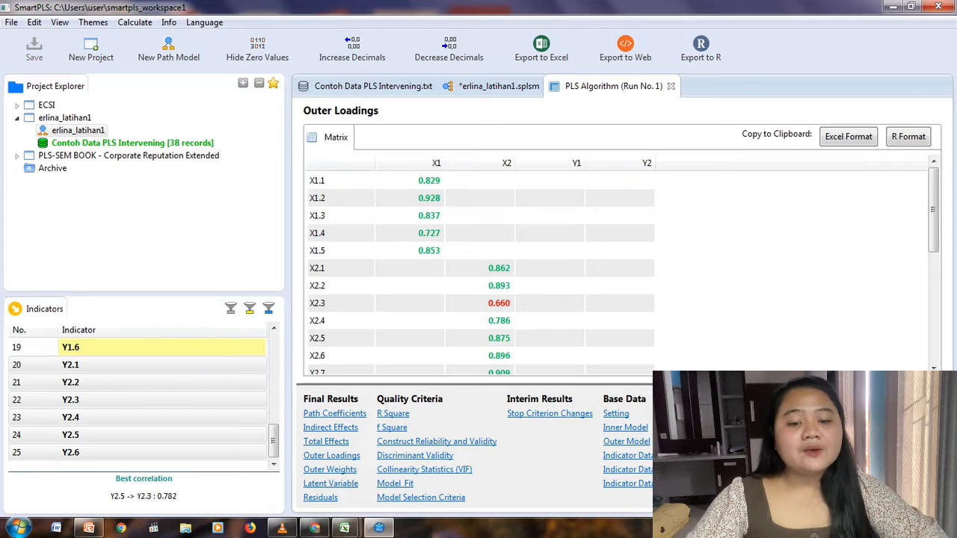
# Show the Construct Reliability and Validity matrix and widen its columns to read the Cronbach's Alpha, Composite Reliability and Average Variance Extracted headings.
pyautogui.click(436, 442)
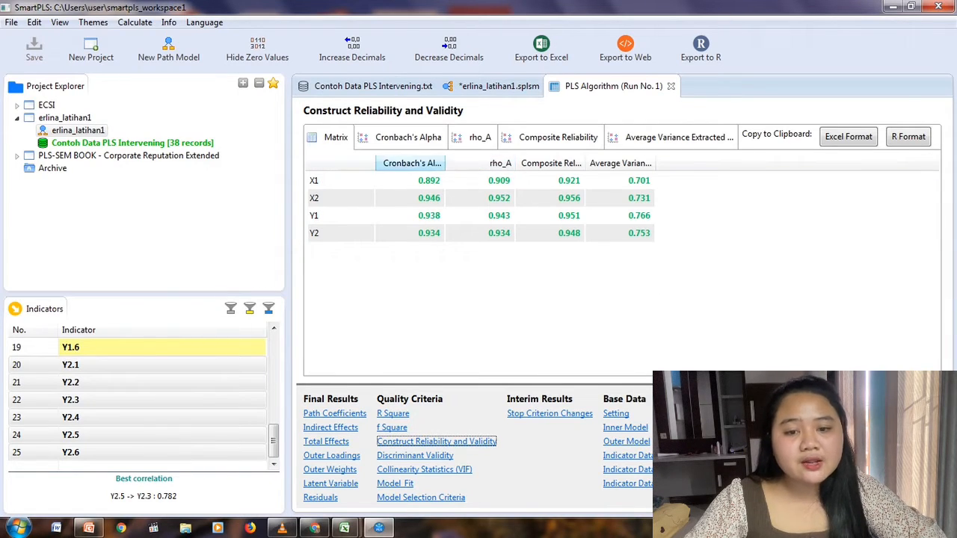
pyautogui.moveTo(445, 163); pyautogui.dragTo(469, 163)
pyautogui.moveTo(610, 163); pyautogui.dragTo(644, 163)
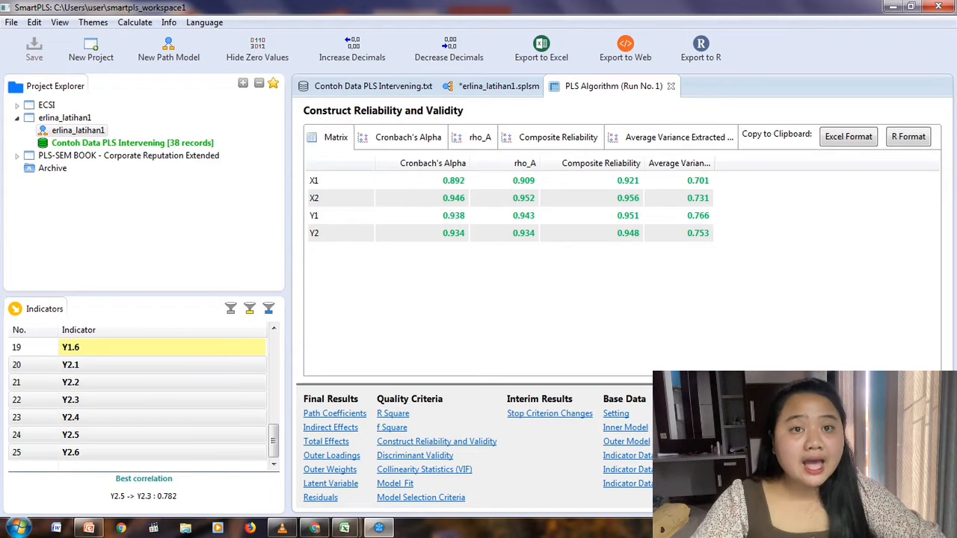
pyautogui.moveTo(712, 163); pyautogui.dragTo(741, 163)
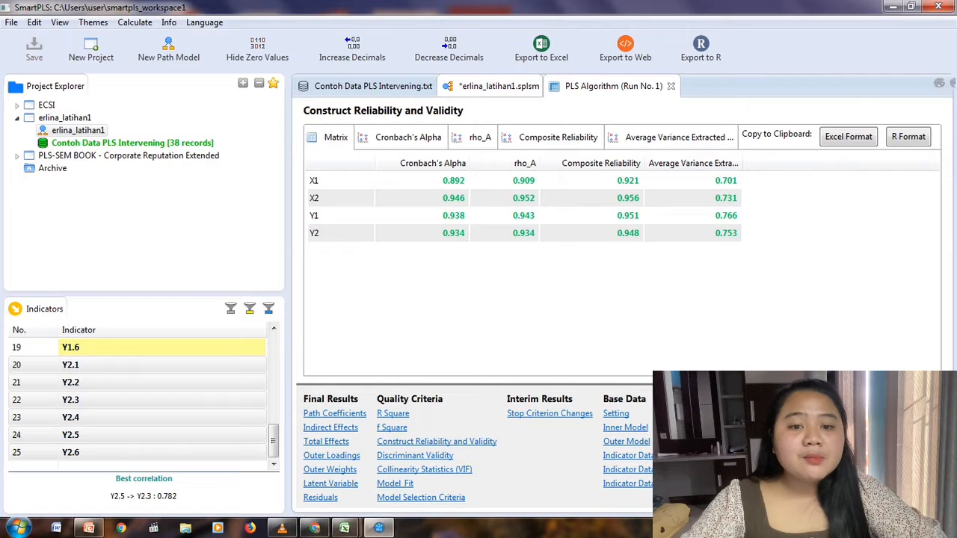
# Run basic Bootstrapping on the model with 500 subsamples, two tailed at 0.05 significance, and widen the Original Sample column of the path coefficients.
pyautogui.click(498, 86)
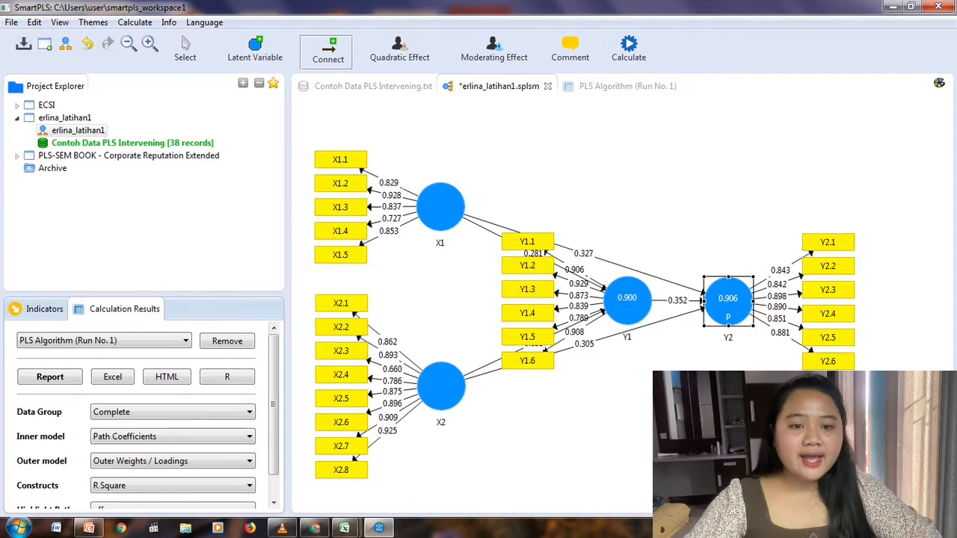
pyautogui.click(629, 46)
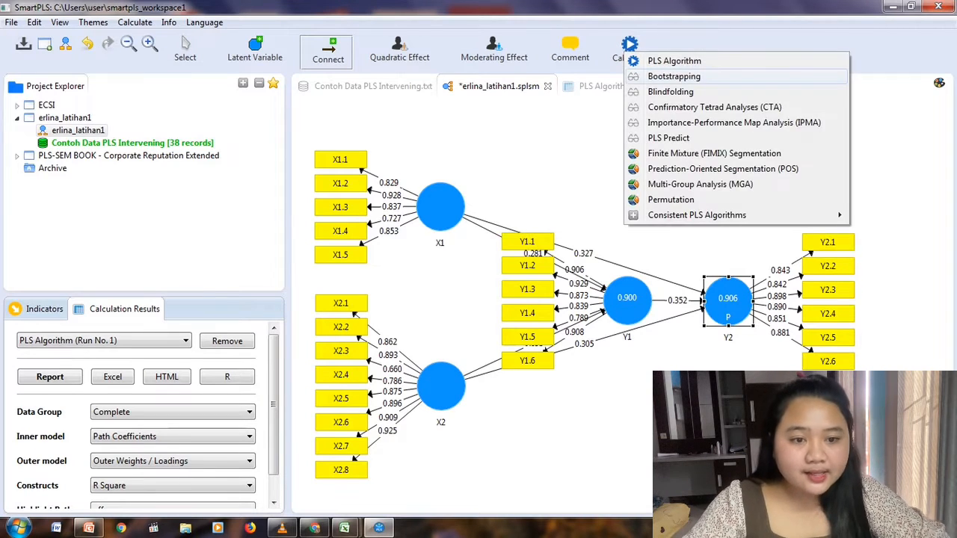
pyautogui.click(674, 76)
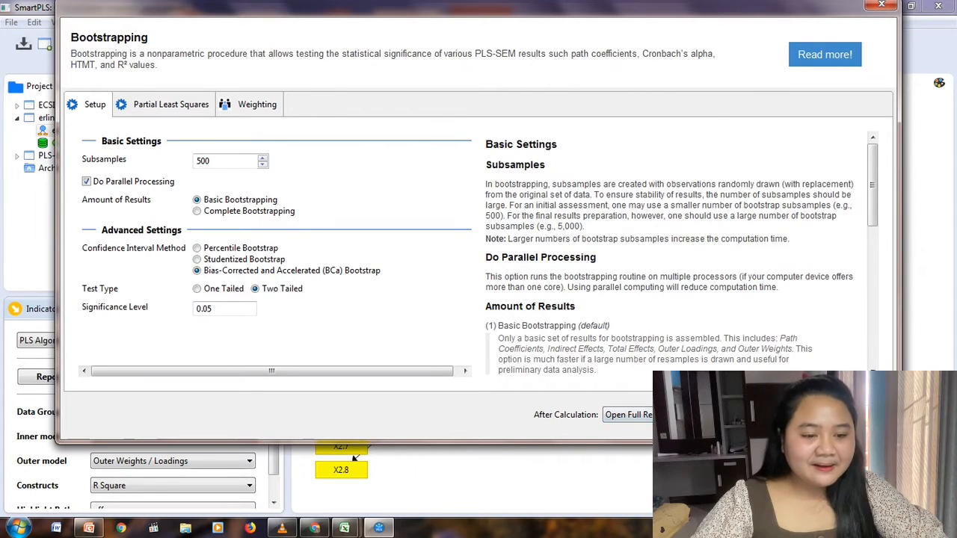
pyautogui.click(846, 415)
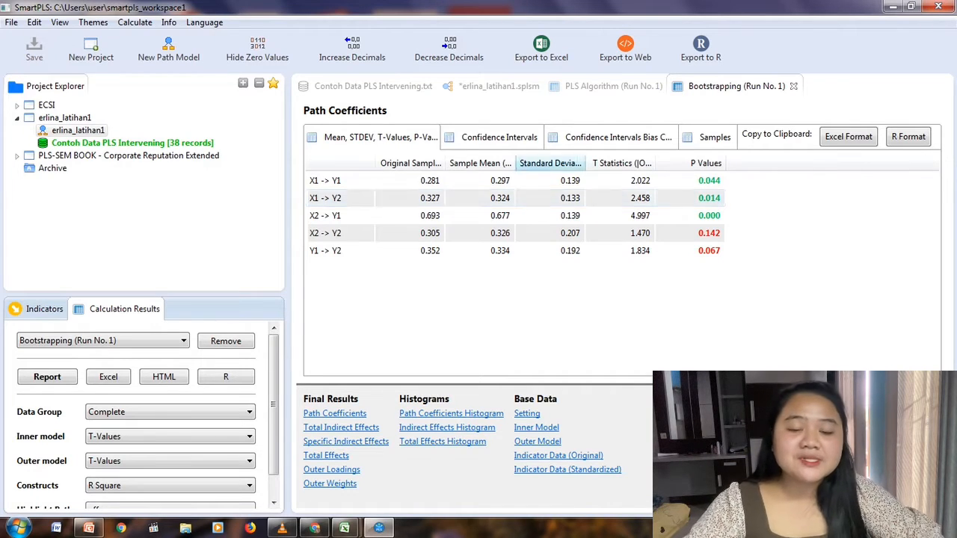
pyautogui.moveTo(446, 163); pyautogui.dragTo(465, 163)
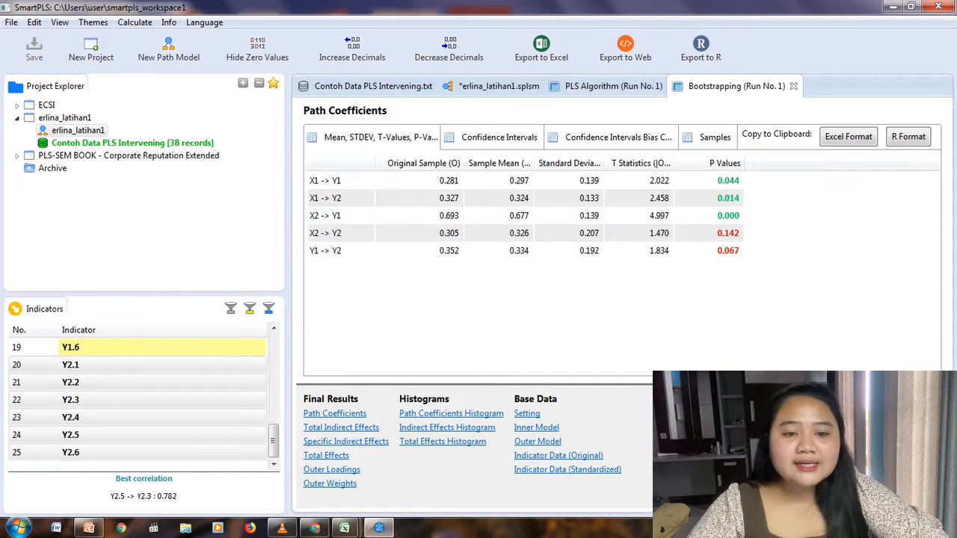
# Display the Cronbach's Alpha chart from the PLS Algorithm run's Construct Reliability and Validity results.
pyautogui.click(605, 86)
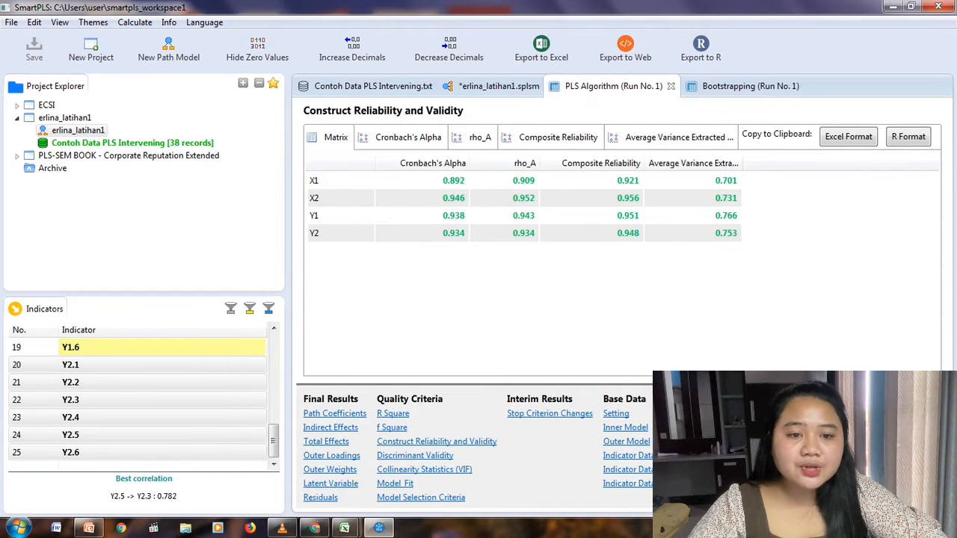
pyautogui.click(436, 442)
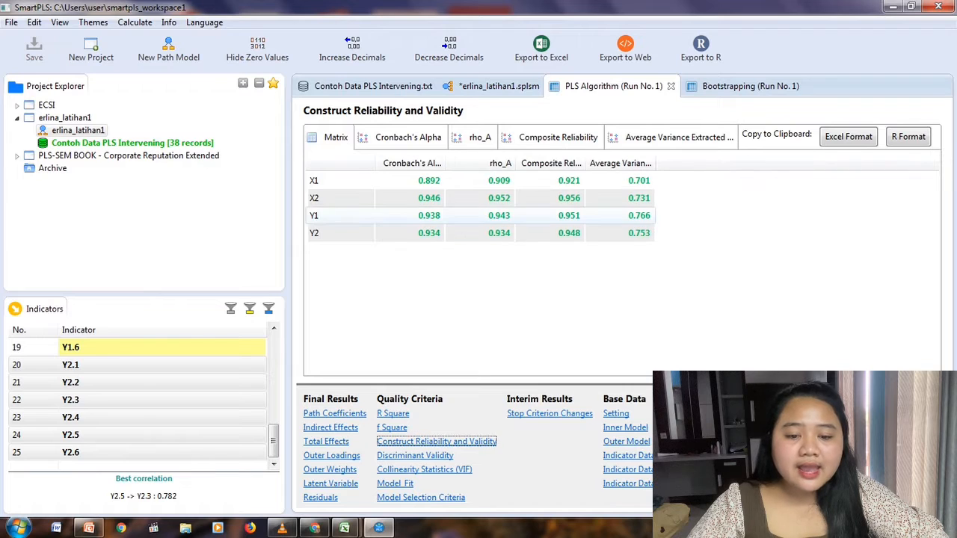
pyautogui.click(407, 137)
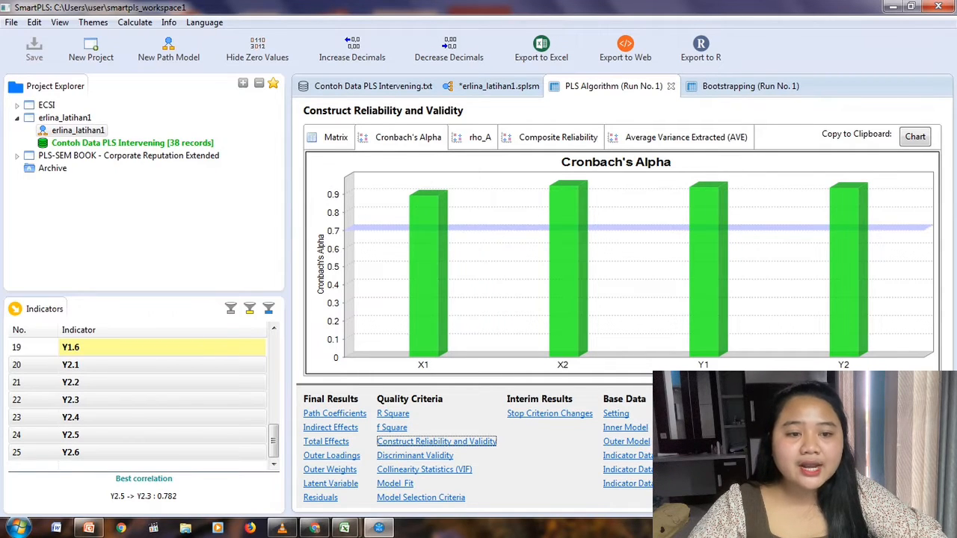
# Review the Bootstrapping run's path coefficients and its Specific Indirect Effects.
pyautogui.click(750, 86)
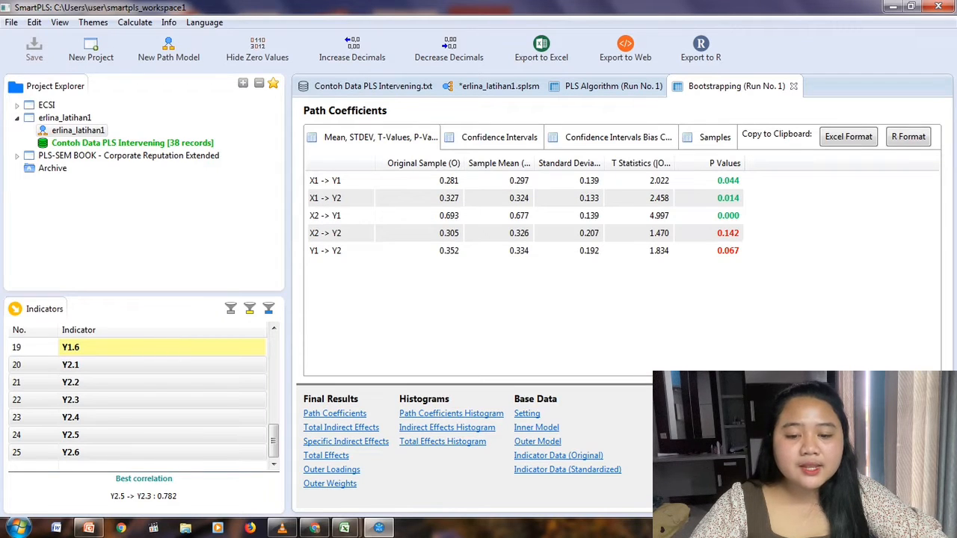
pyautogui.click(345, 442)
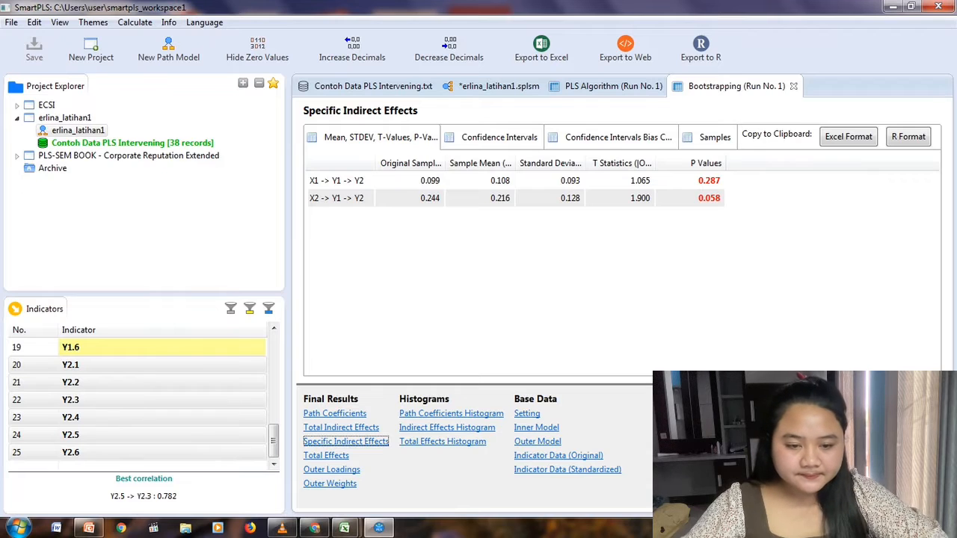
# Create a new project named latihan 2.
pyautogui.click(91, 50)
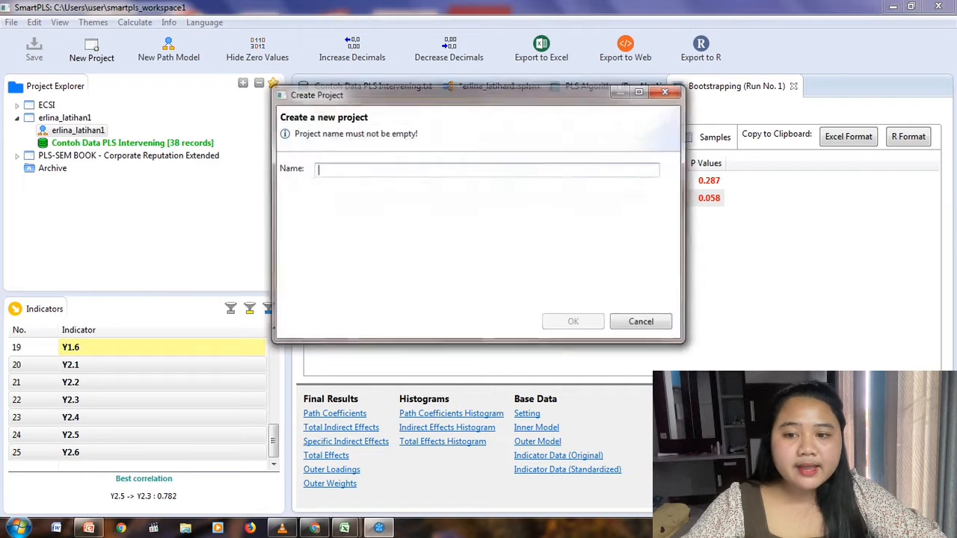
pyautogui.write('latihan 2')
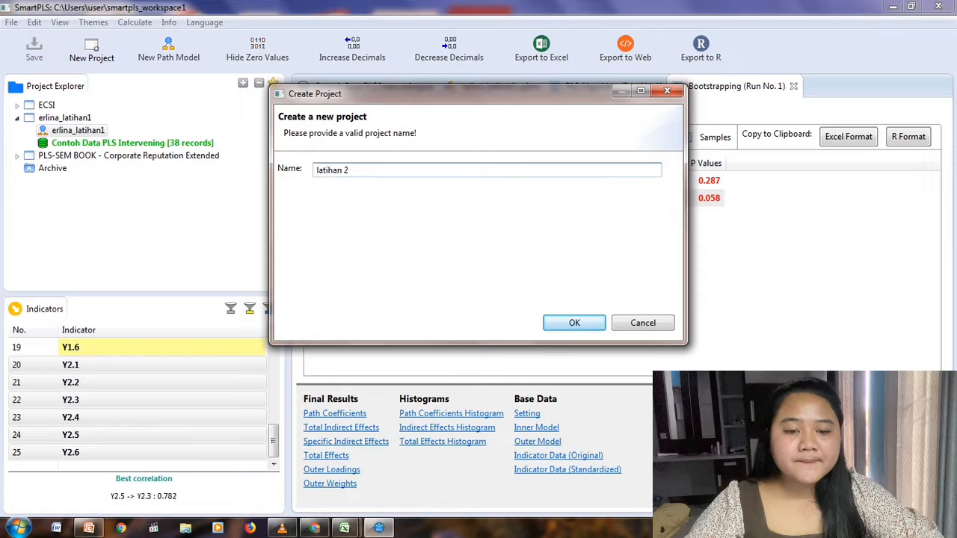
pyautogui.press('Return')
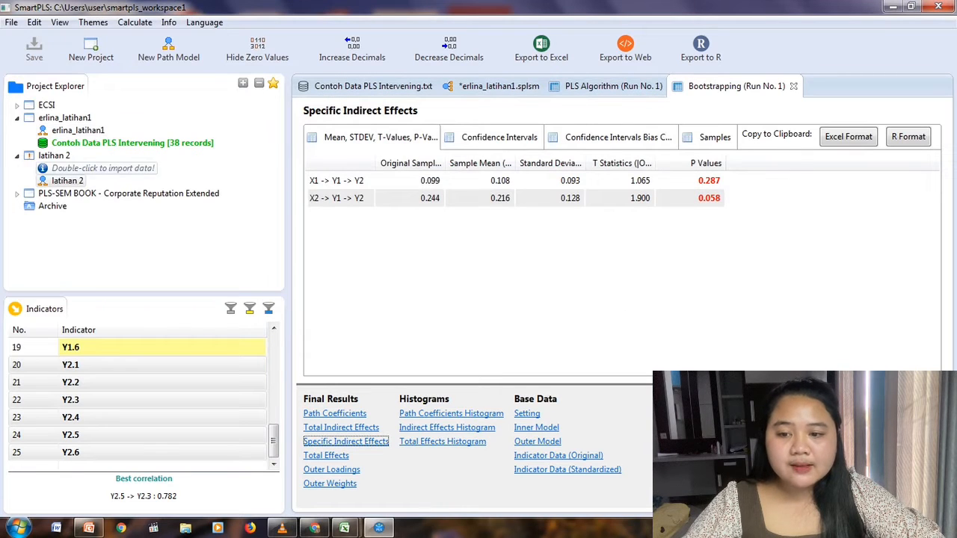
# Import the Contoh Data PLS Moderating file from the Smart PLS folder into the latihan 2 project, keeping the suggested data name.
pyautogui.doubleClick(102, 168)
pyautogui.click(198, 155)
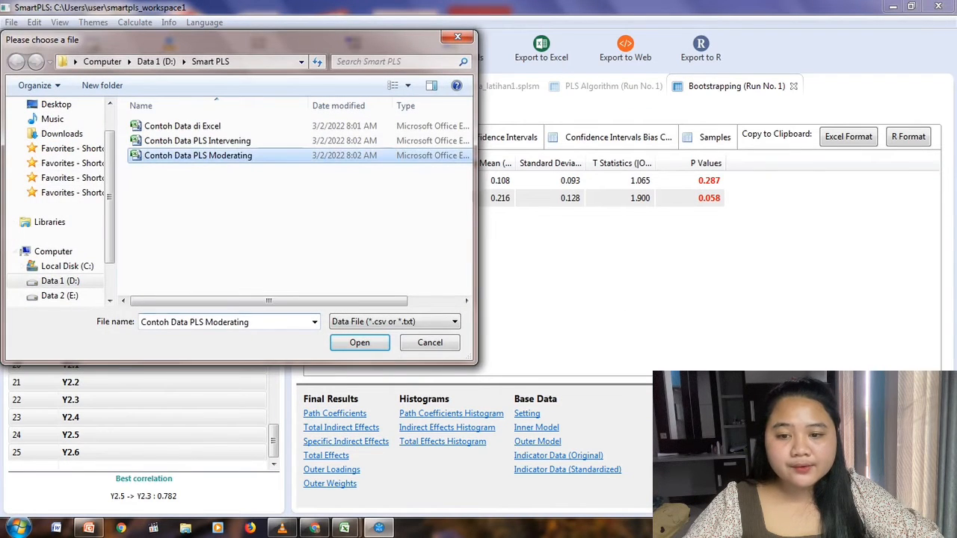
pyautogui.press('Return')
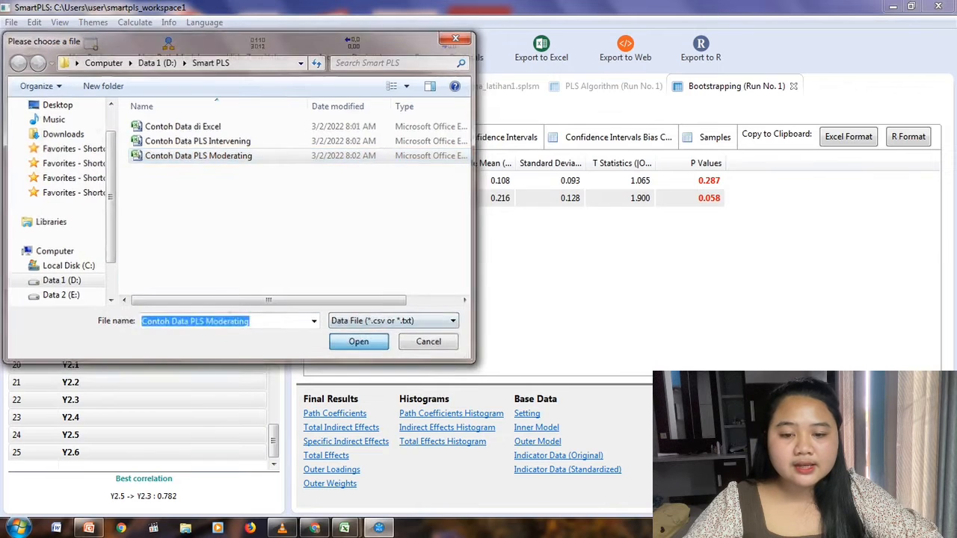
pyautogui.press('Return')
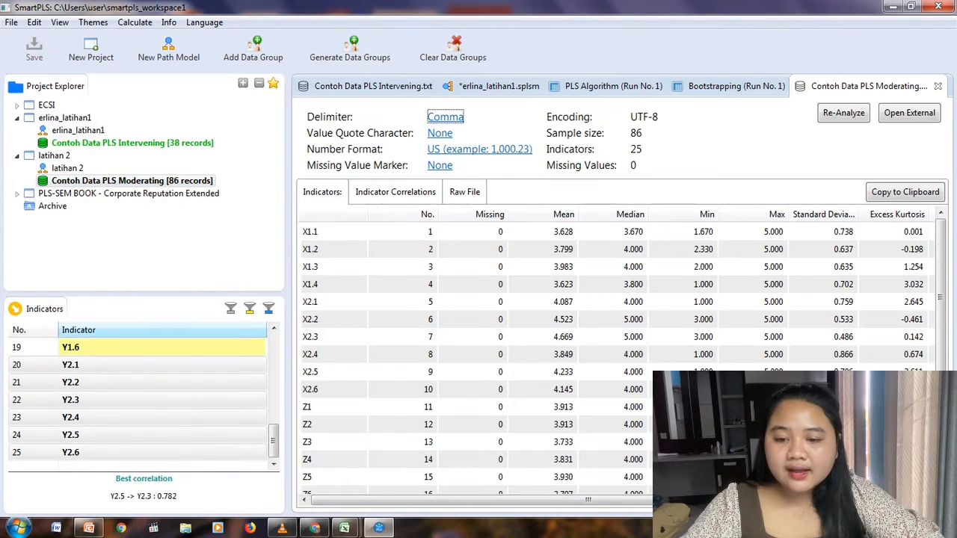
# Open the latihan 2 path model and create a latent variable from indicators X1.1 to X1.4 in the canvas's upper-left area.
pyautogui.doubleClick(68, 168)
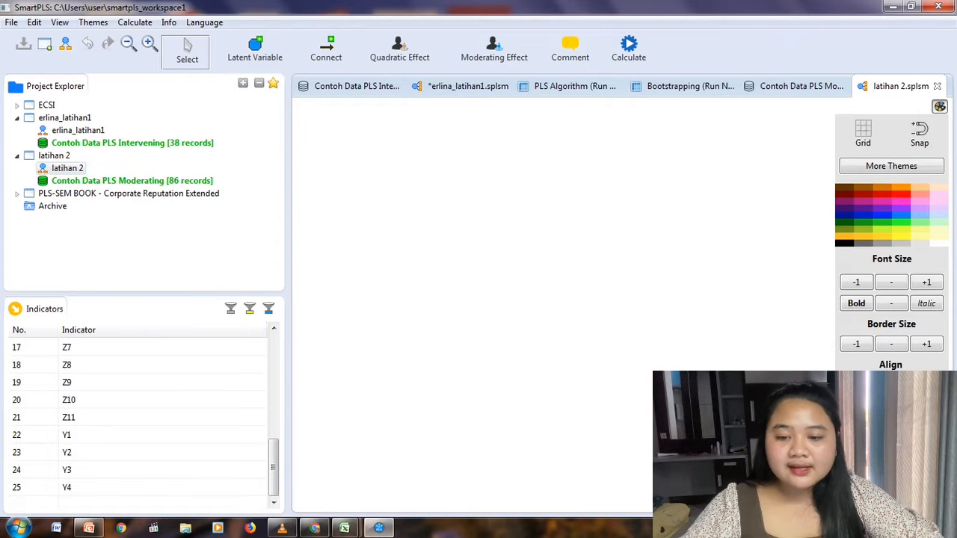
pyautogui.moveTo(274, 467); pyautogui.dragTo(273, 357)
pyautogui.click(82, 348)
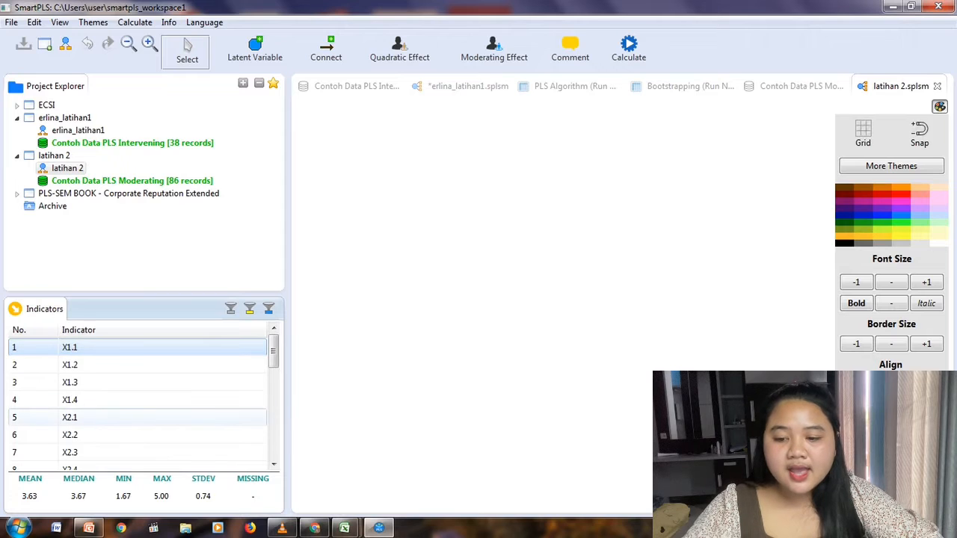
pyautogui.keyDown('shift'); pyautogui.click(150, 400); pyautogui.keyUp('shift')
pyautogui.moveTo(150, 382); pyautogui.dragTo(449, 188)
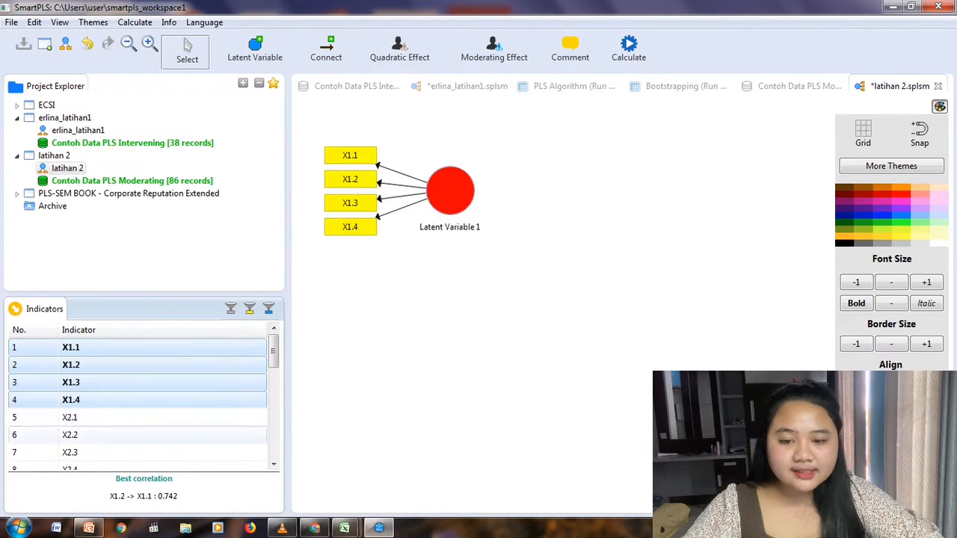
# Create a second latent variable from indicators X2.1 to X2.6 directly below the X1 construct.
pyautogui.scroll(-2, 142, 400)
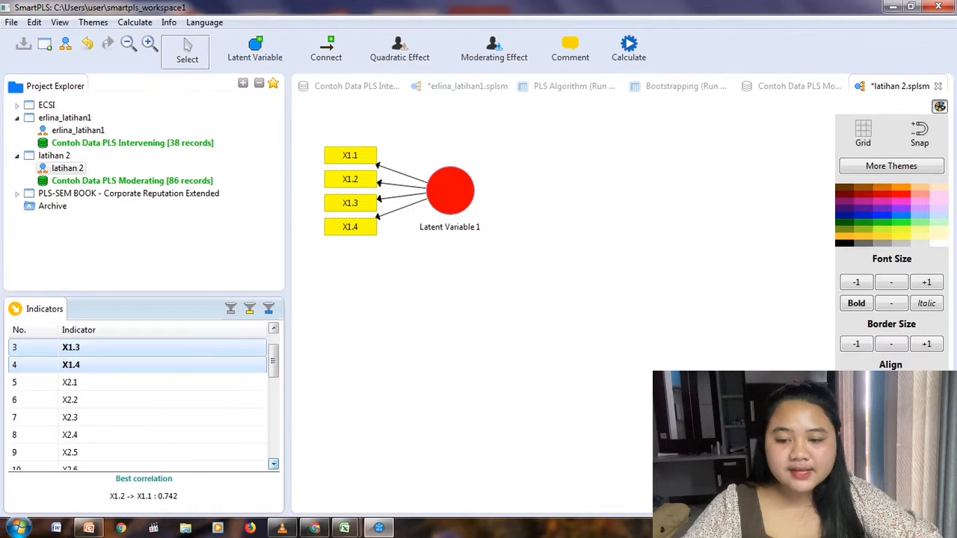
pyautogui.keyDown('shift'); pyautogui.click(142, 383); pyautogui.keyUp('shift')
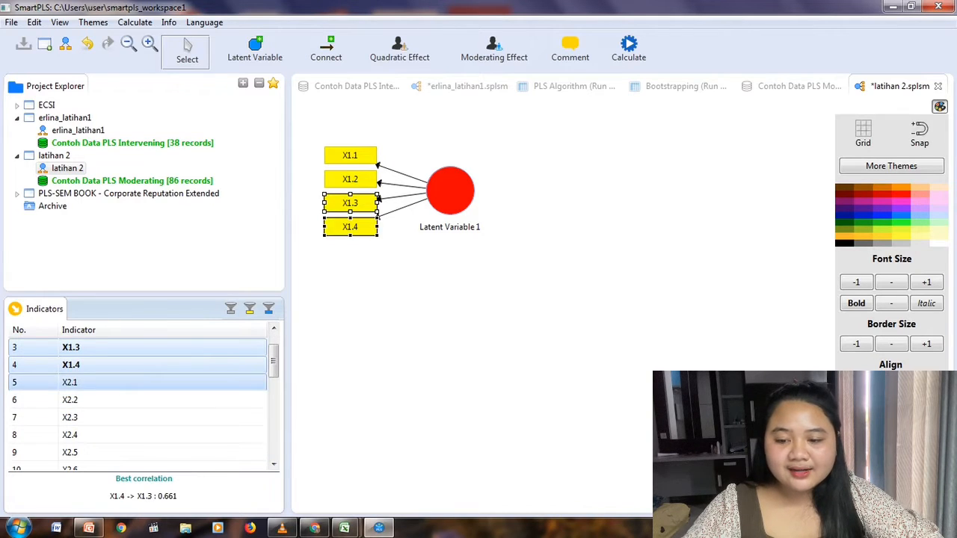
pyautogui.click(142, 383)
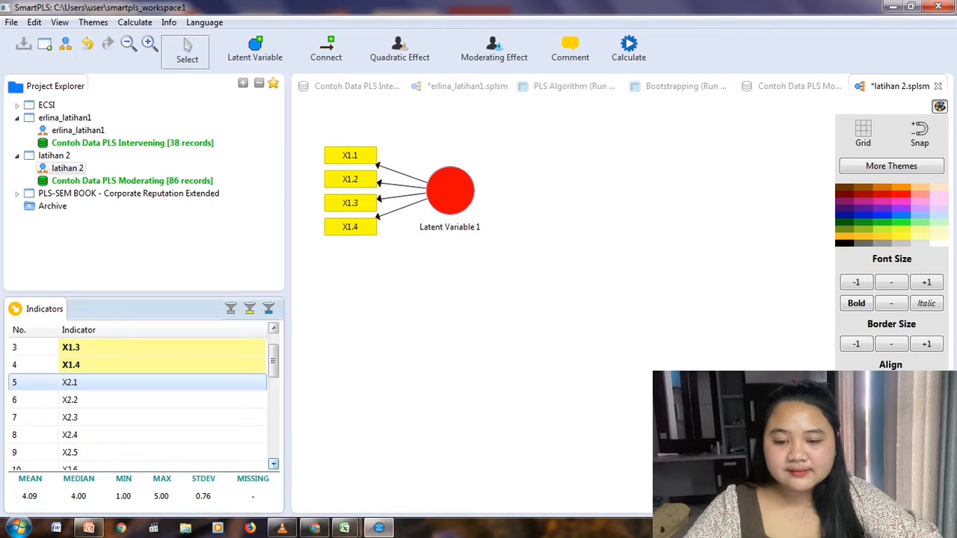
pyautogui.click(273, 465)
pyautogui.click(273, 464)
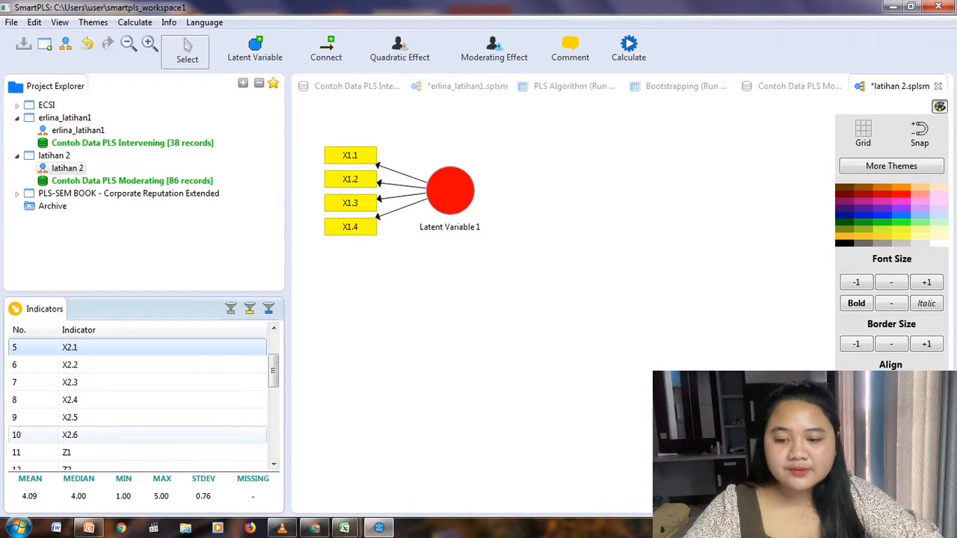
pyautogui.click(142, 435)
pyautogui.keyDown('shift'); pyautogui.click(142, 347); pyautogui.keyUp('shift')
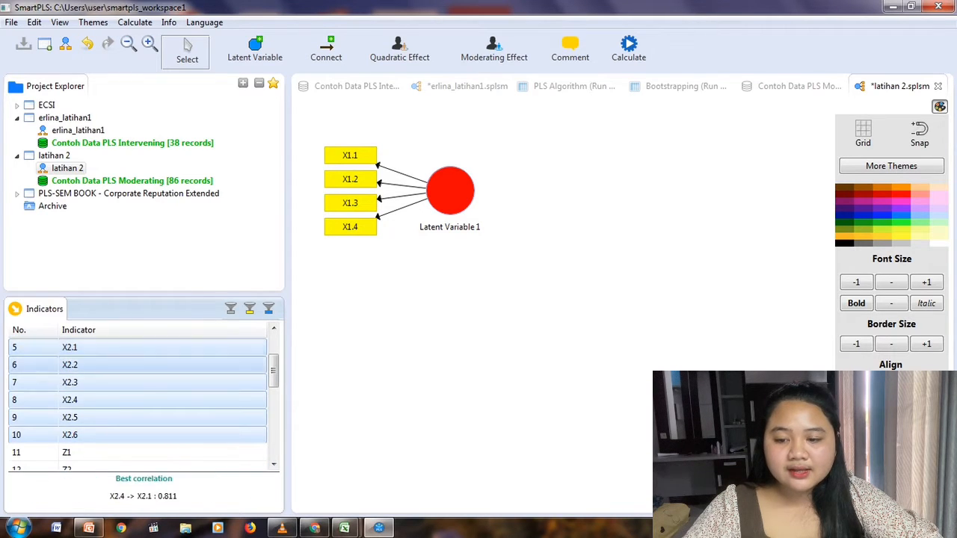
pyautogui.moveTo(142, 382); pyautogui.dragTo(446, 350)
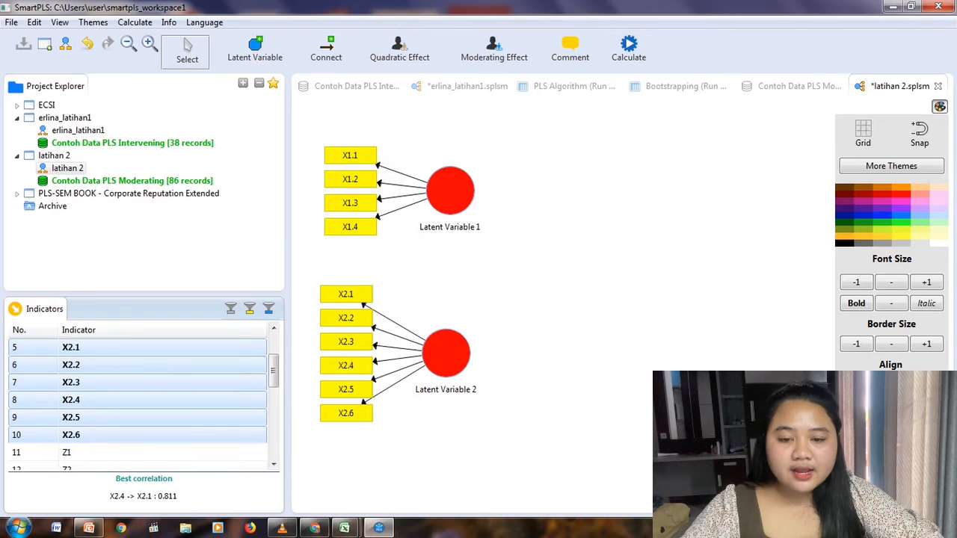
# Create a third latent variable from indicators Z1 to Z11, placed to the right of the X1 and X2 constructs.
pyautogui.click(273, 464)
pyautogui.click(274, 464)
pyautogui.click(274, 465)
pyautogui.click(274, 464)
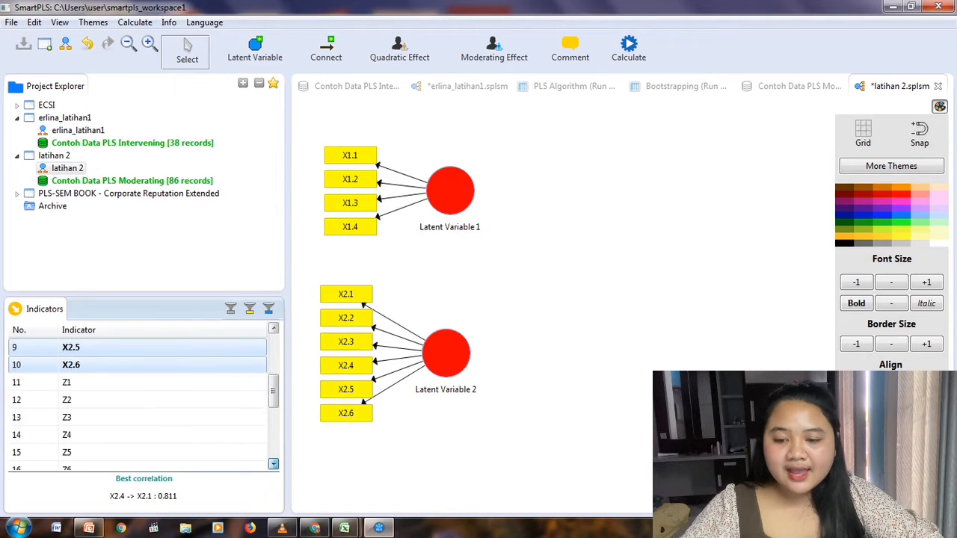
pyautogui.click(274, 464)
pyautogui.click(142, 364)
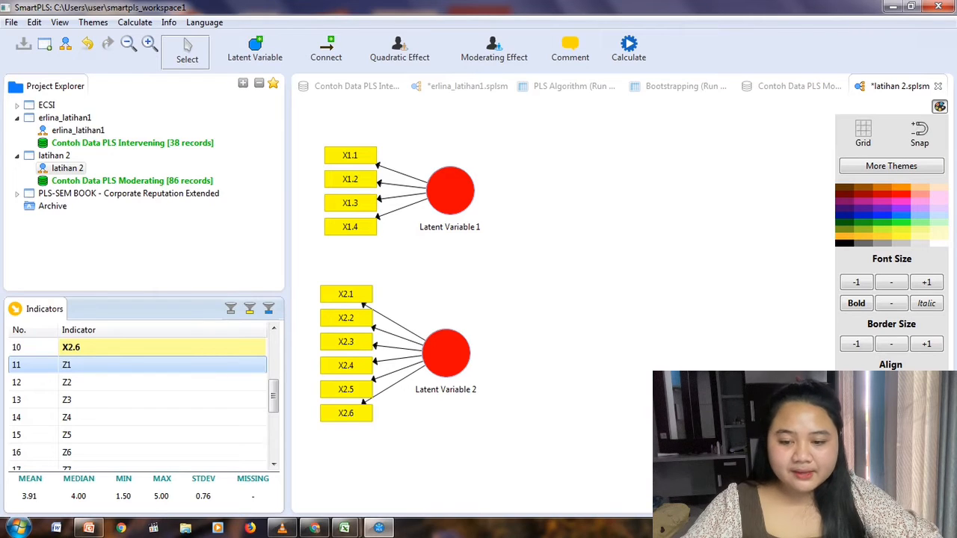
pyautogui.click(273, 465)
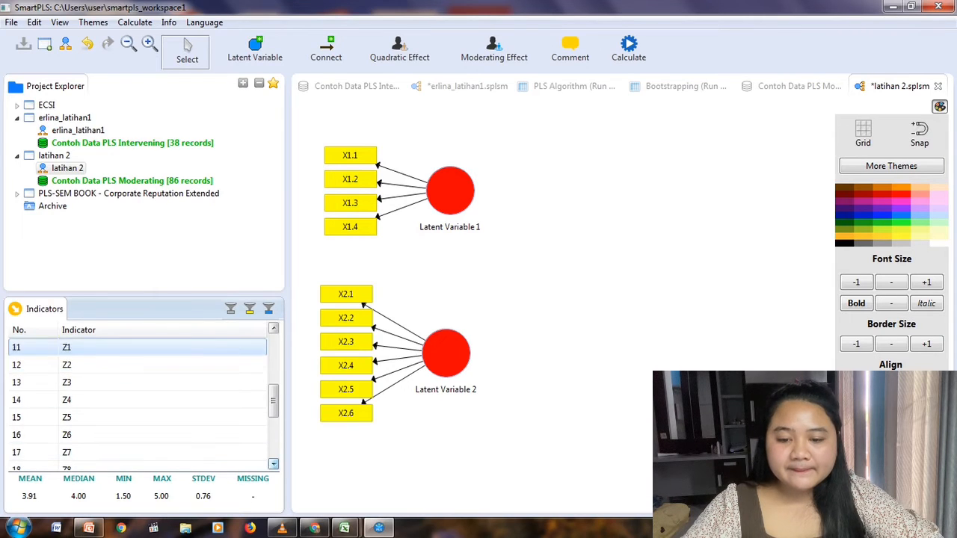
pyautogui.click(273, 464)
pyautogui.click(274, 464)
pyautogui.click(274, 464)
pyautogui.click(274, 465)
pyautogui.click(273, 465)
pyautogui.click(273, 465)
pyautogui.click(274, 464)
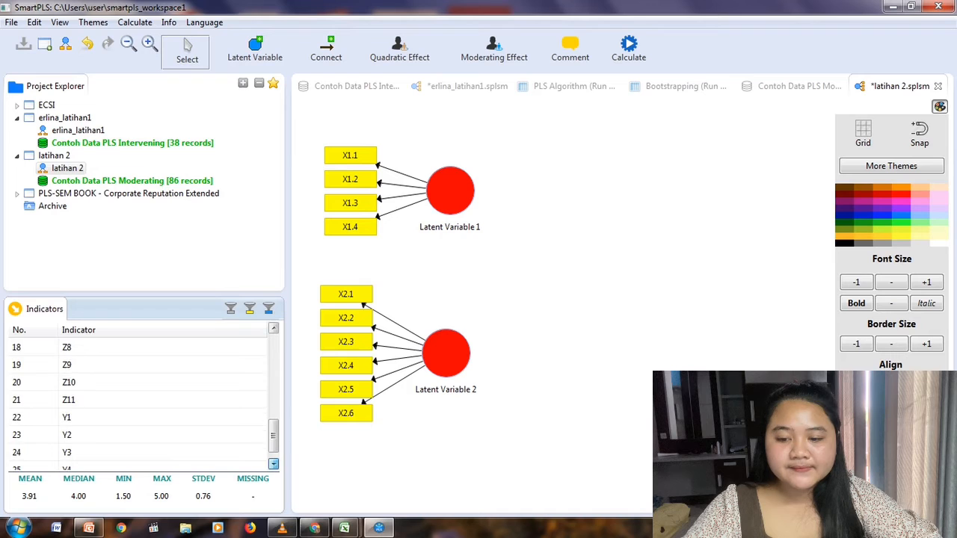
pyautogui.click(75, 400)
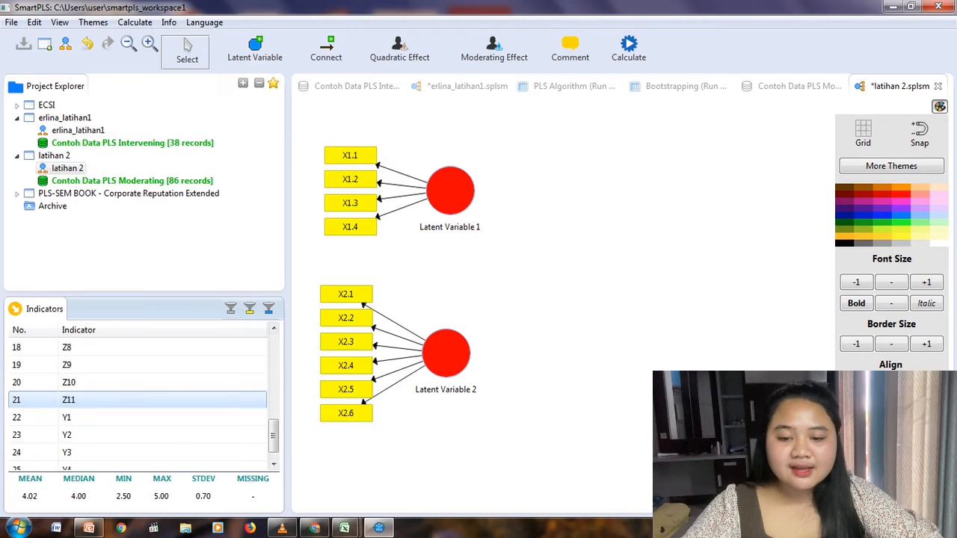
pyautogui.click(274, 328)
pyautogui.click(273, 329)
pyautogui.click(273, 328)
pyautogui.click(273, 328)
pyautogui.click(274, 328)
pyautogui.click(274, 328)
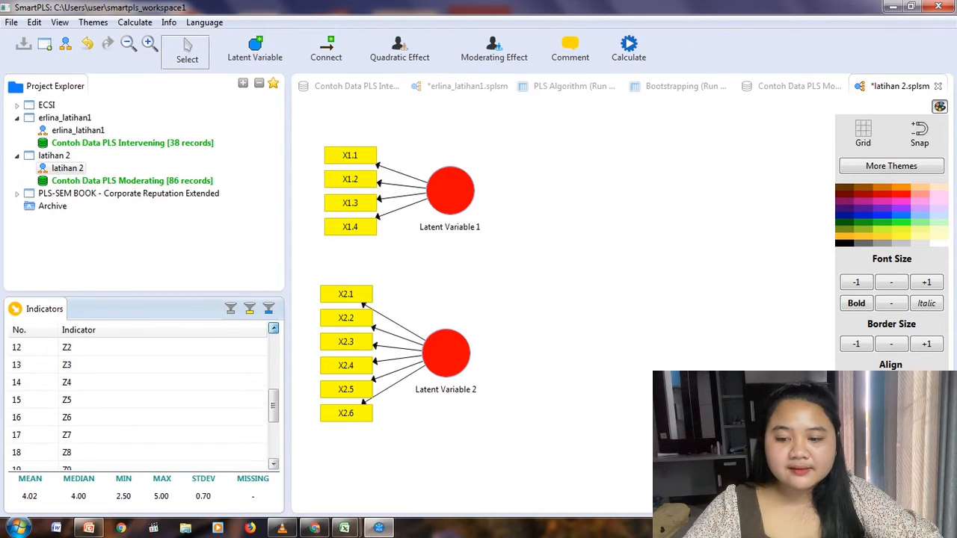
pyautogui.click(273, 328)
pyautogui.keyDown('shift'); pyautogui.click(75, 347); pyautogui.keyUp('shift')
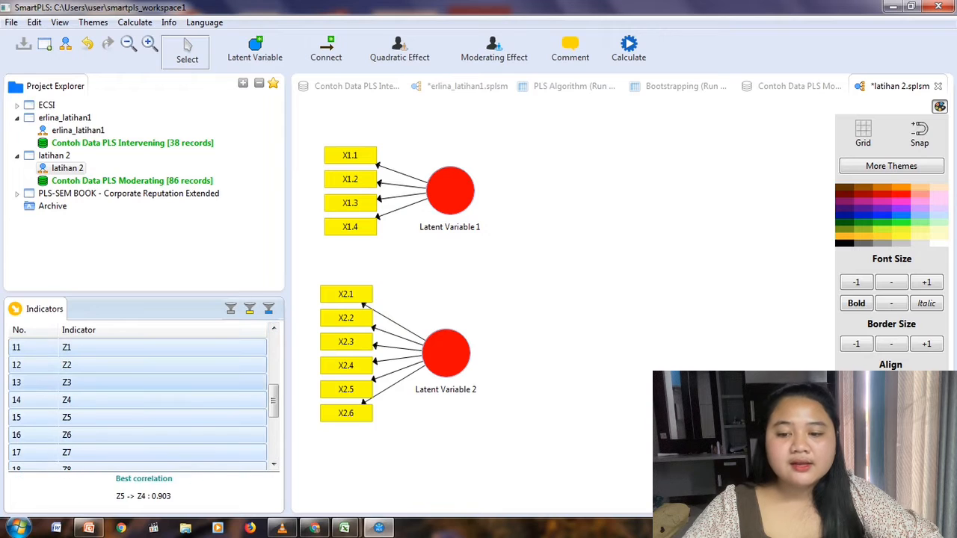
pyautogui.moveTo(75, 347); pyautogui.dragTo(519, 156)
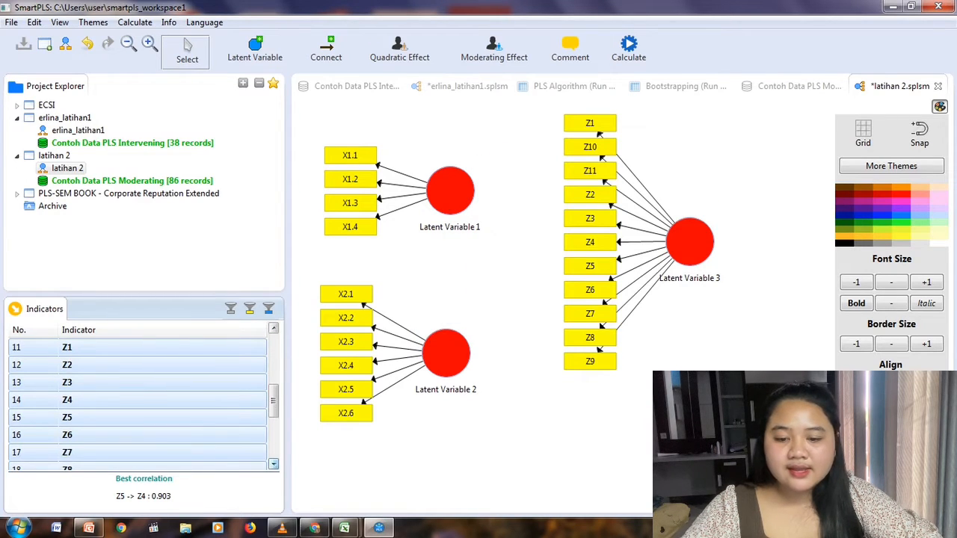
# Create a fourth latent variable from indicators Y1 to Y4, hide the theme palette and place the construct below and right of the Z construct.
pyautogui.click(273, 465)
pyautogui.click(273, 464)
pyautogui.click(273, 464)
pyautogui.click(274, 464)
pyautogui.click(273, 465)
pyautogui.click(274, 464)
pyautogui.click(274, 465)
pyautogui.click(274, 464)
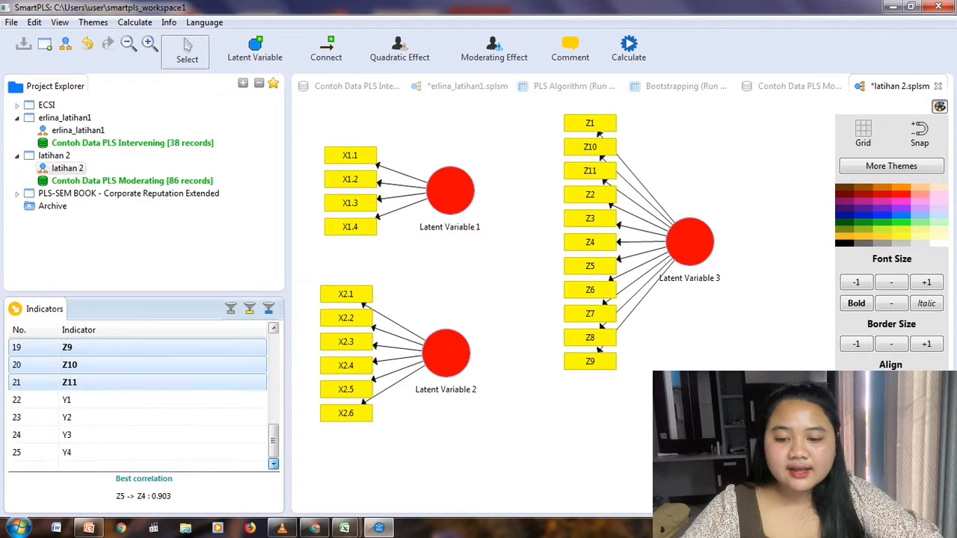
pyautogui.click(82, 400)
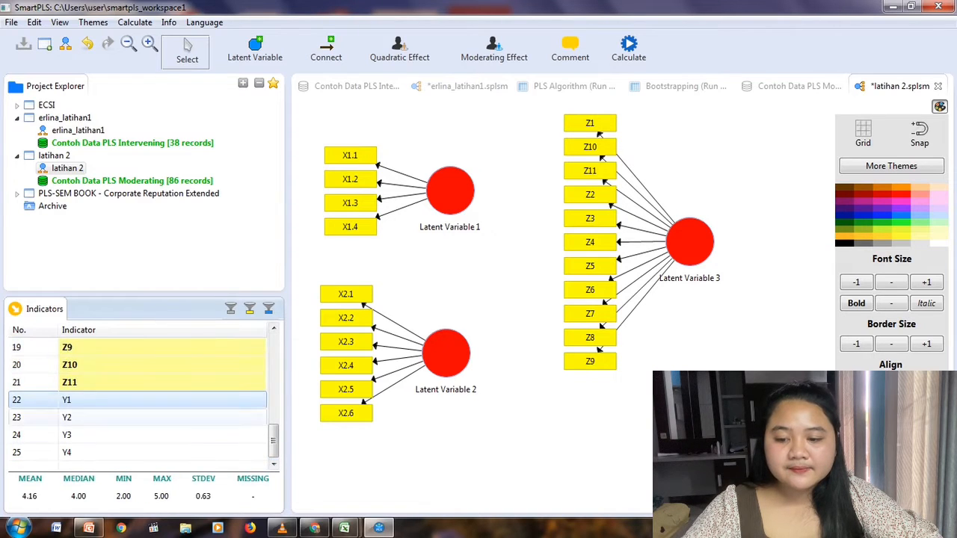
pyautogui.click(83, 452)
pyautogui.keyDown('shift'); pyautogui.click(83, 418); pyautogui.keyUp('shift')
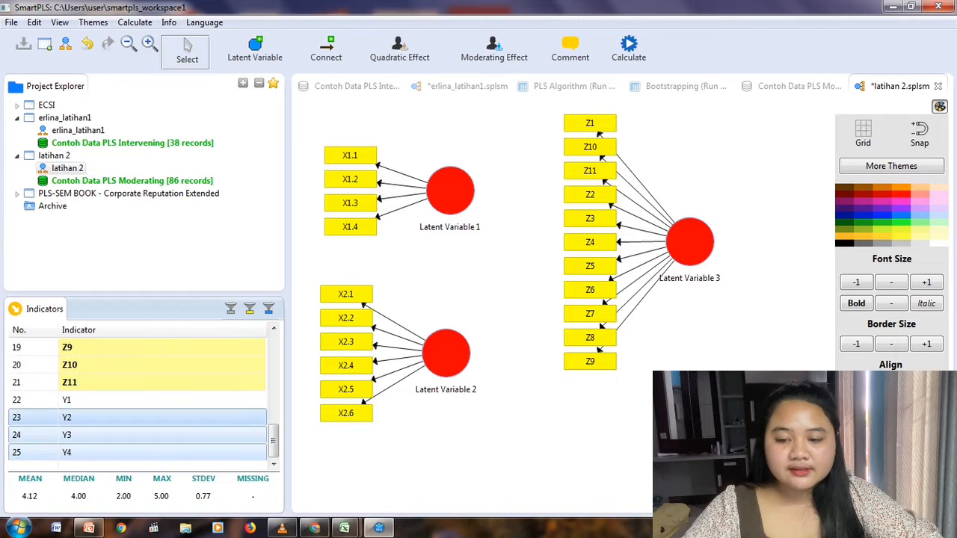
pyautogui.keyDown('shift'); pyautogui.click(82, 400); pyautogui.keyUp('shift')
pyautogui.moveTo(139, 418); pyautogui.dragTo(830, 221)
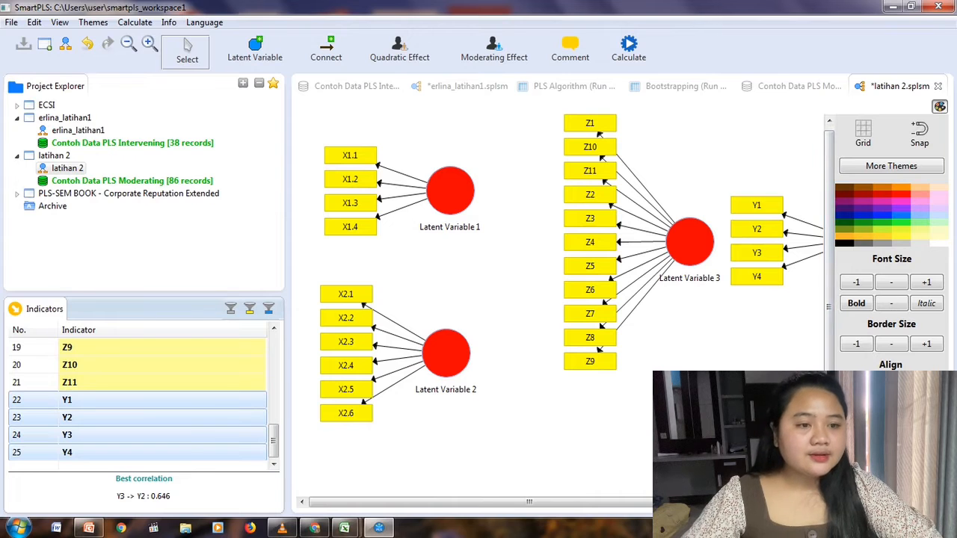
pyautogui.click(939, 106)
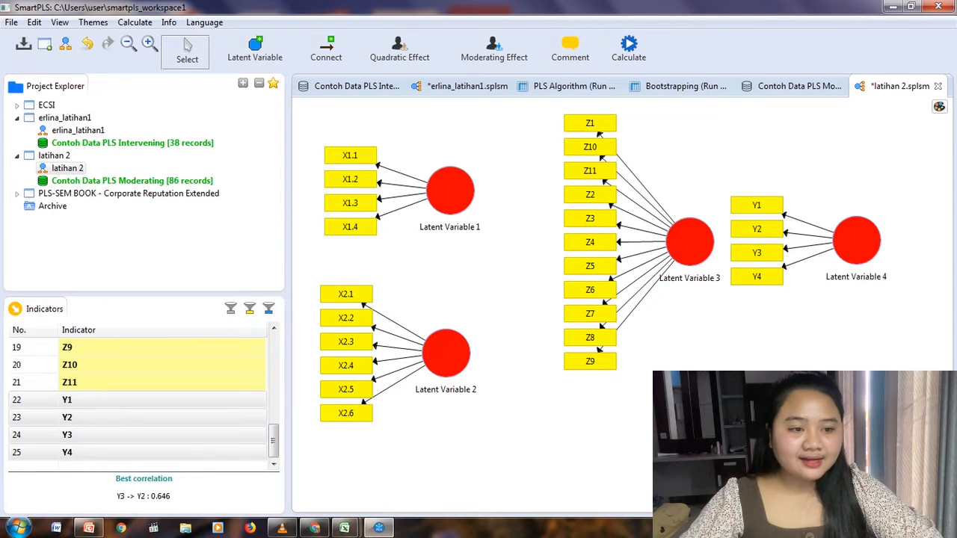
pyautogui.moveTo(856, 241); pyautogui.dragTo(826, 292)
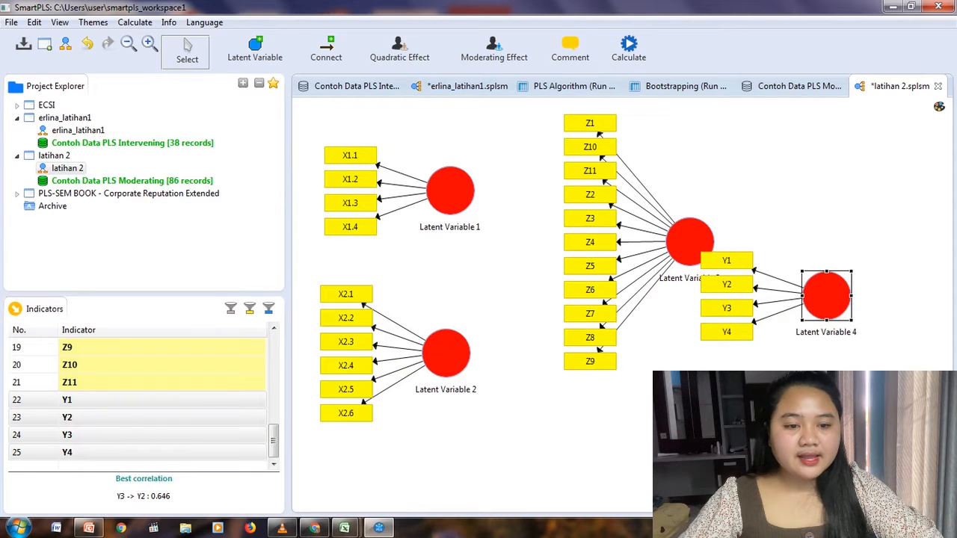
# Align the Z construct's indicators along its top and move it to the upper middle of the model, between the X and Y constructs.
pyautogui.click(689, 241)
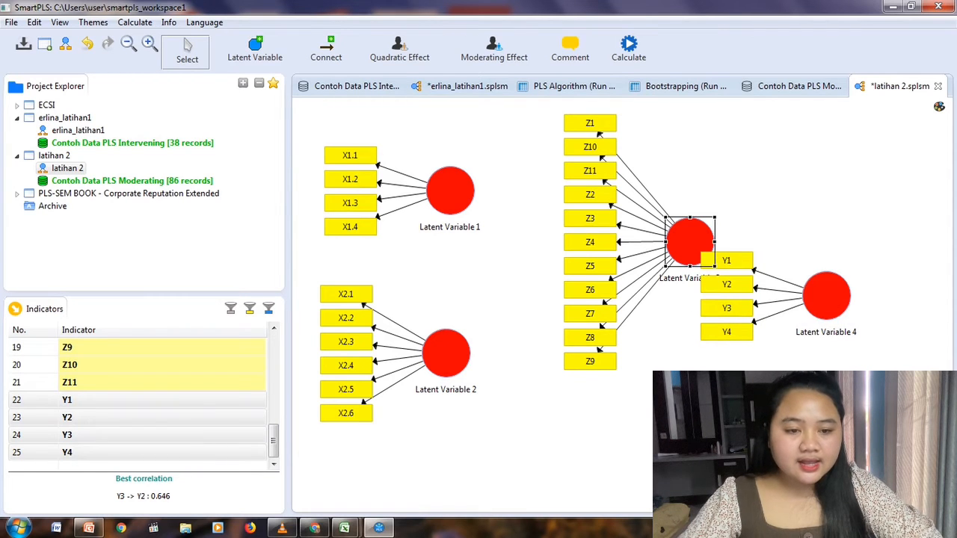
pyautogui.rightClick(681, 240)
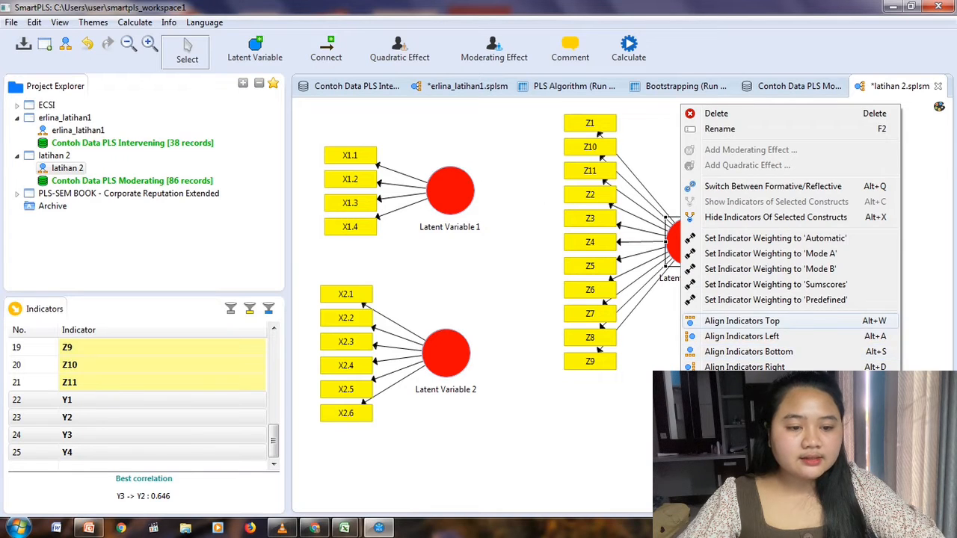
pyautogui.click(742, 321)
pyautogui.moveTo(677, 233); pyautogui.dragTo(612, 213)
# Move the X1 and X2 constructs lower in the model, clear of the row of Z indicators.
pyautogui.moveTo(450, 192); pyautogui.dragTo(450, 211)
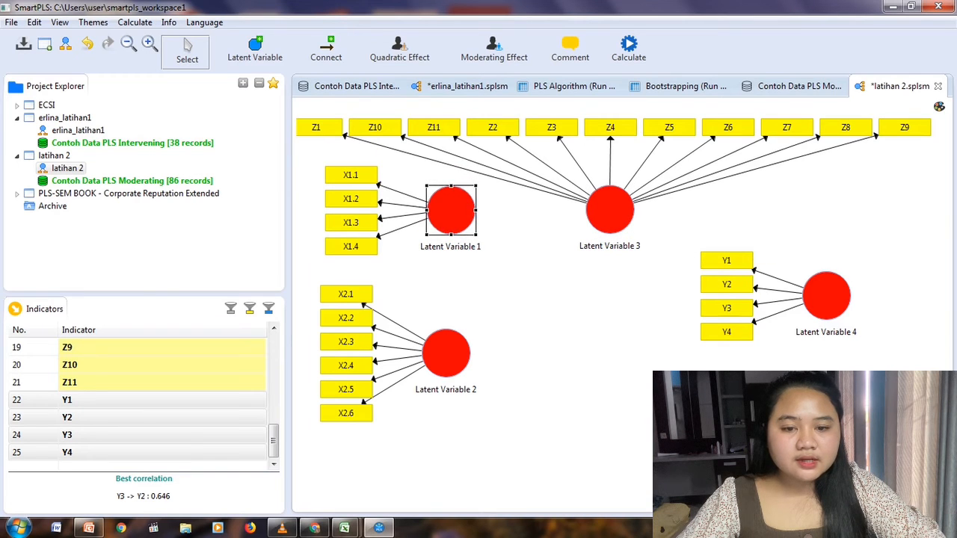
pyautogui.moveTo(446, 353); pyautogui.dragTo(446, 379)
pyautogui.moveTo(450, 210); pyautogui.dragTo(445, 233)
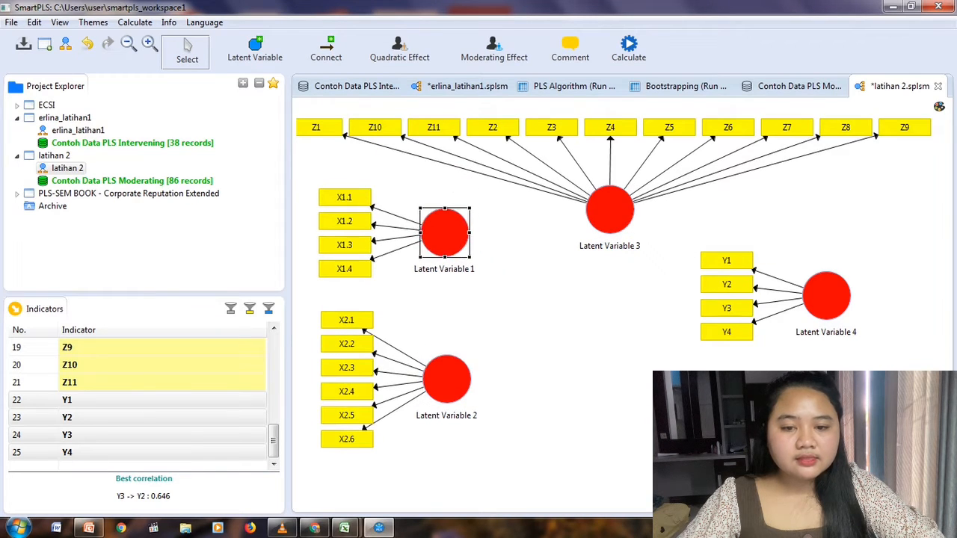
# Align the Y construct's indicators on its right side and move the construct left, closer to the middle of the model.
pyautogui.click(826, 296)
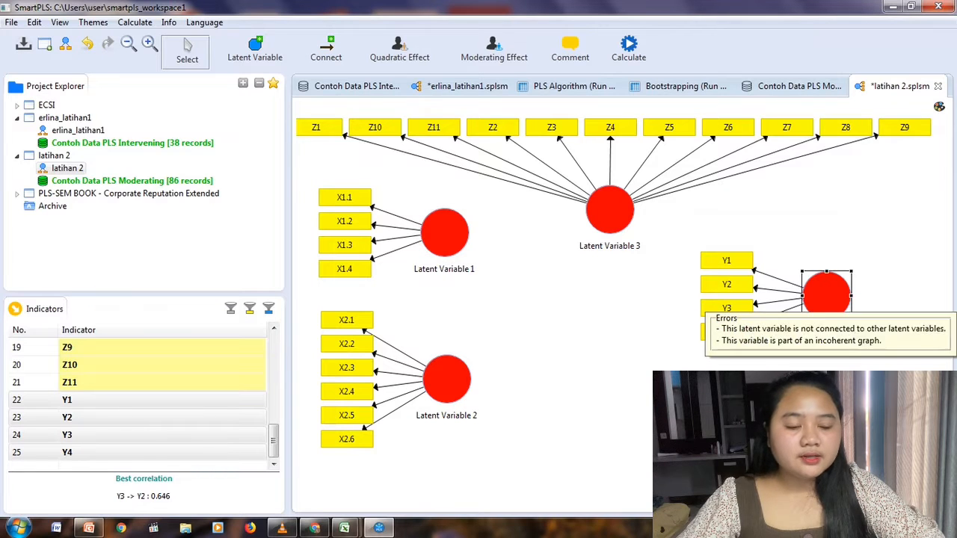
pyautogui.rightClick(826, 299)
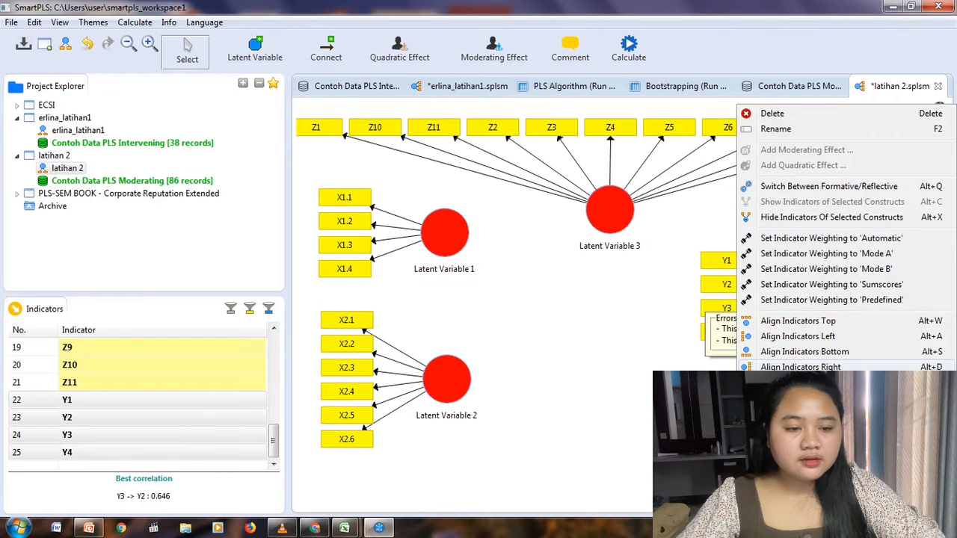
pyautogui.click(800, 367)
pyautogui.moveTo(826, 295); pyautogui.dragTo(708, 301)
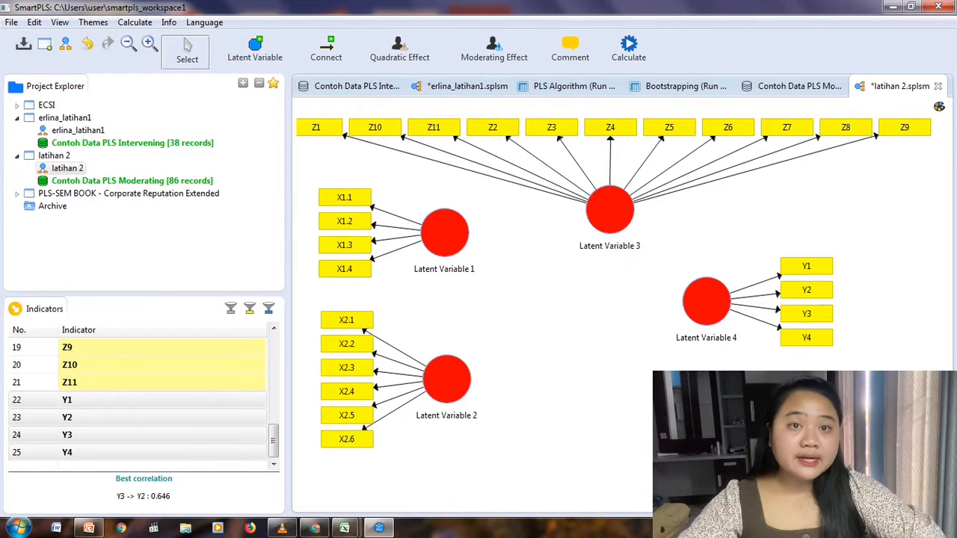
# Rename the latent variable with indicators X1.1 to X1.4 as X1.
pyautogui.rightClick(444, 232)
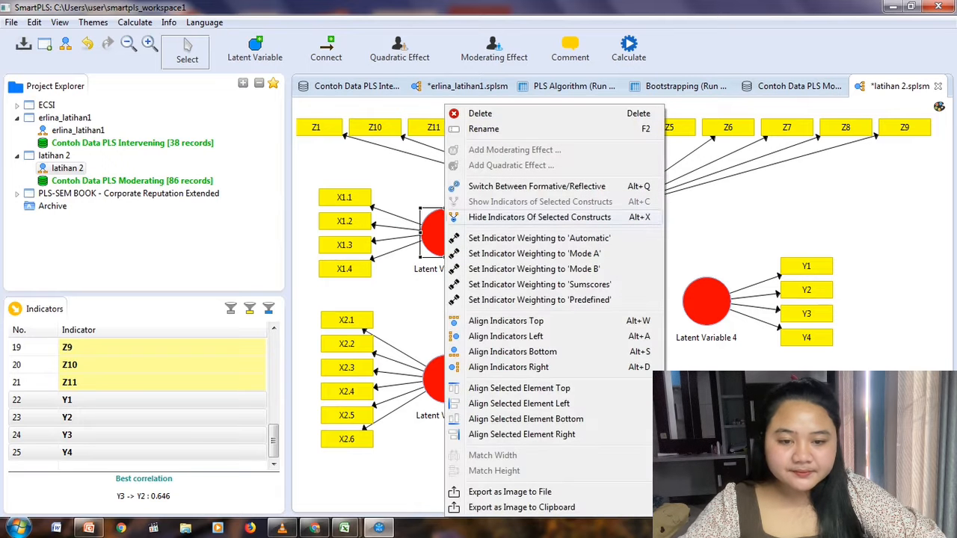
pyautogui.click(463, 129)
pyautogui.write('X1')
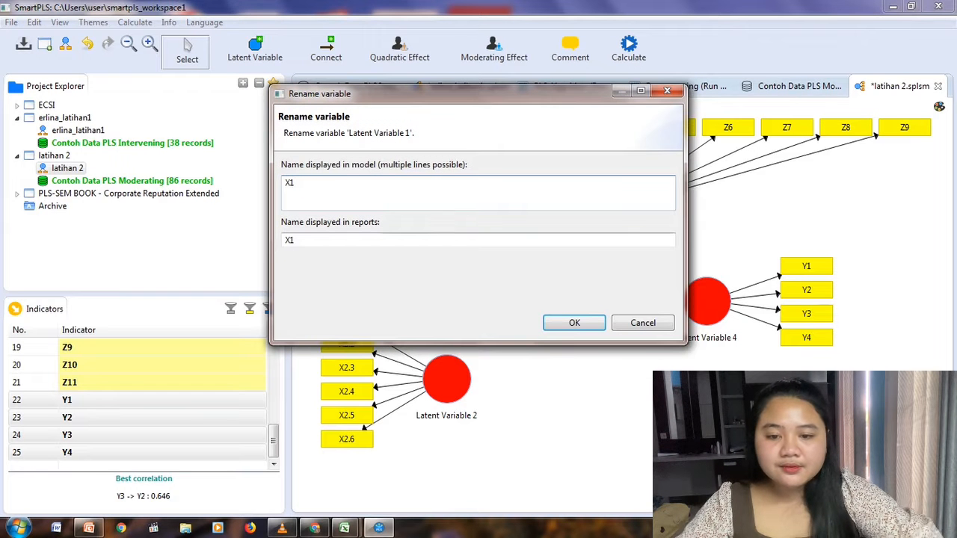
pyautogui.press('Return')
# Rename the latent variable with indicators X2.1 to X2.6 as X2.
pyautogui.rightClick(448, 379)
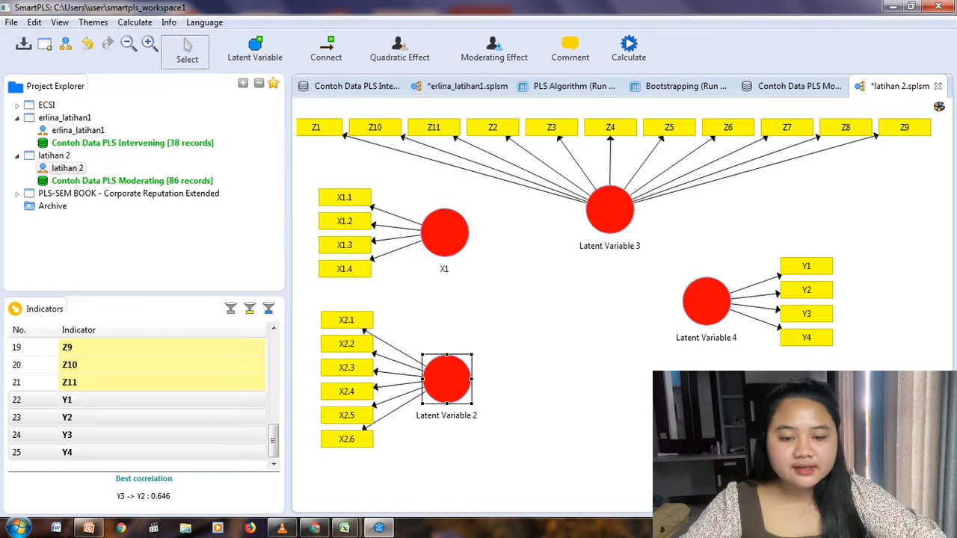
pyautogui.press('F2')
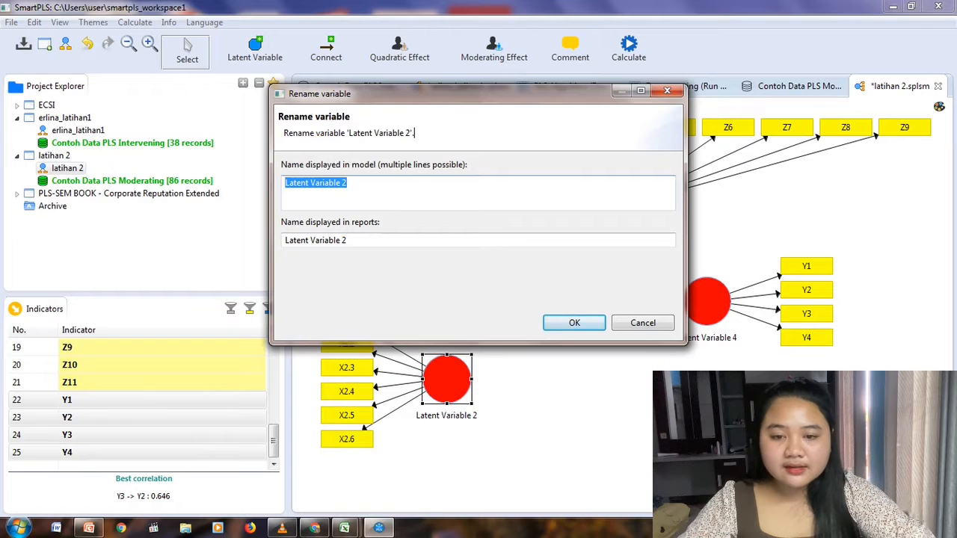
pyautogui.press('Right')
pyautogui.press('BackSpace')
pyautogui.press('BackSpace')
pyautogui.press('BackSpace')
pyautogui.press('BackSpace')
pyautogui.press('BackSpace')
pyautogui.press('BackSpace')
pyautogui.press('BackSpace')
pyautogui.press('BackSpace')
pyautogui.press('BackSpace')
pyautogui.press('BackSpace')
pyautogui.press('BackSpace')
pyautogui.press('BackSpace')
pyautogui.press('BackSpace')
pyautogui.press('BackSpace')
pyautogui.press('BackSpace')
pyautogui.press('BackSpace')
pyautogui.press('BackSpace')
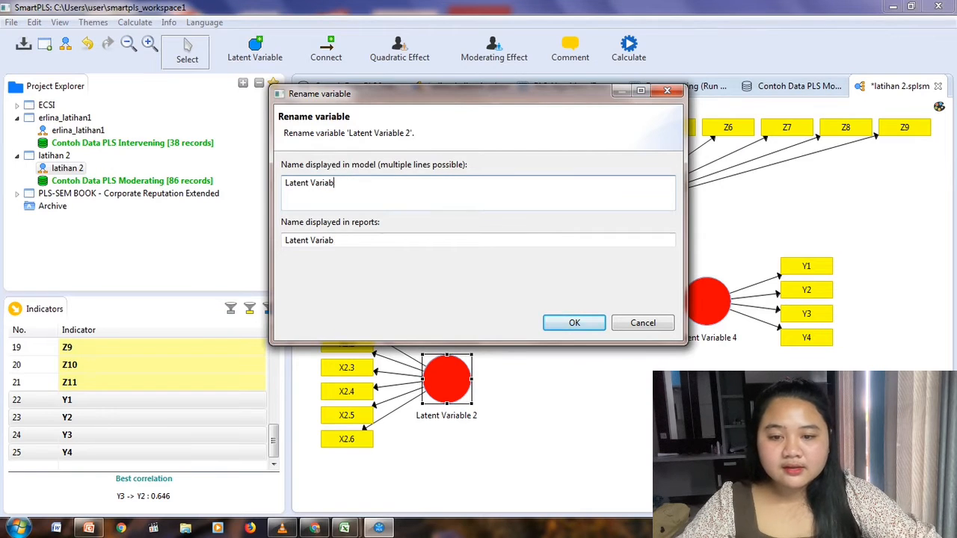
pyautogui.write('X2')
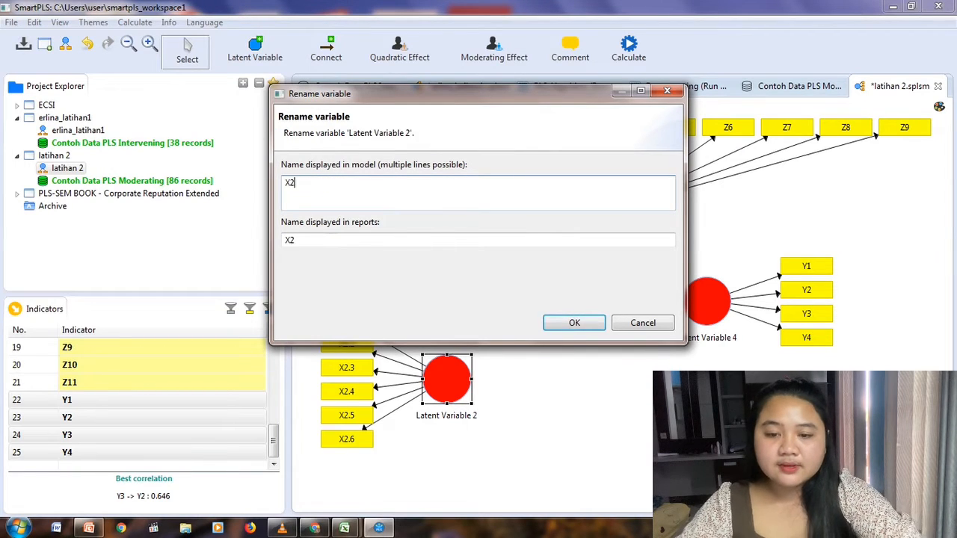
pyautogui.press('Return')
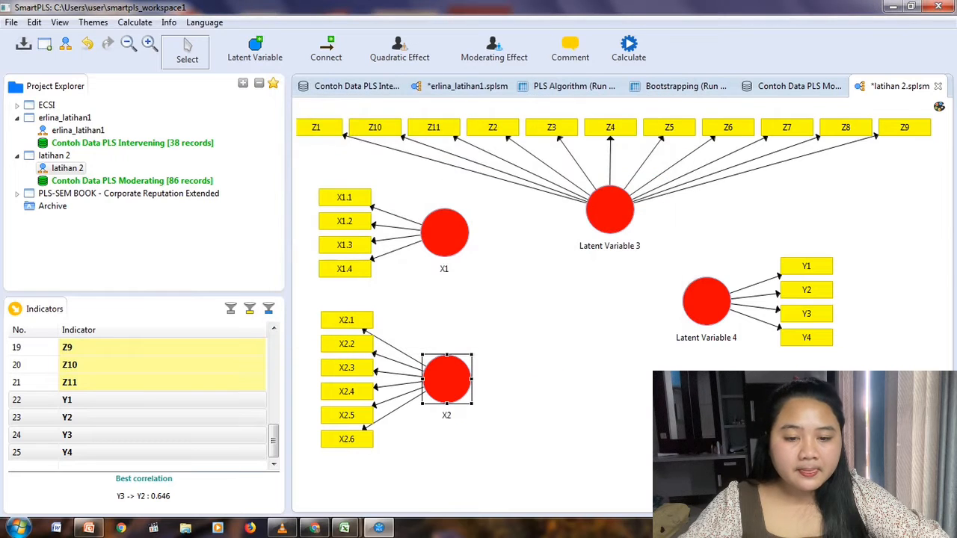
# Rename the latent variable with indicators Z1 to Z11 as Z.
pyautogui.rightClick(608, 205)
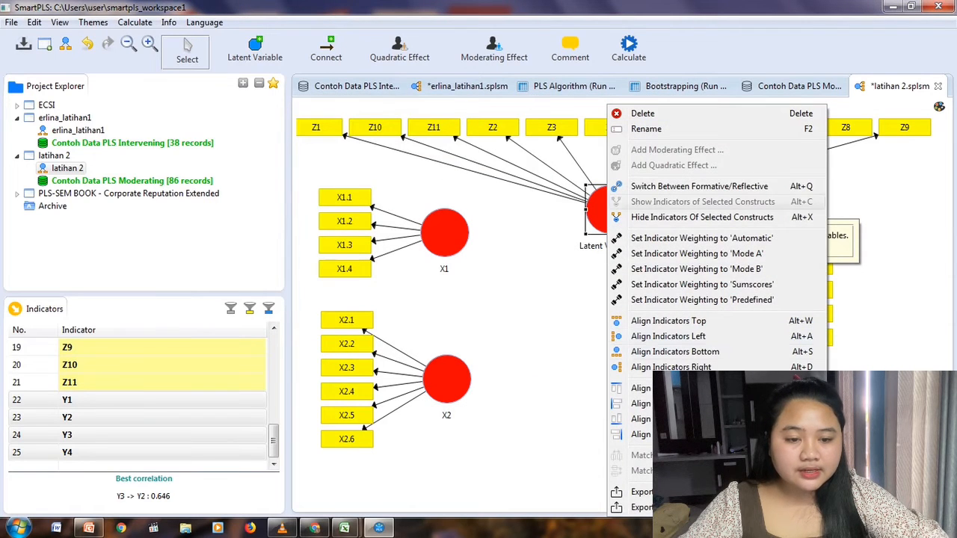
pyautogui.click(650, 129)
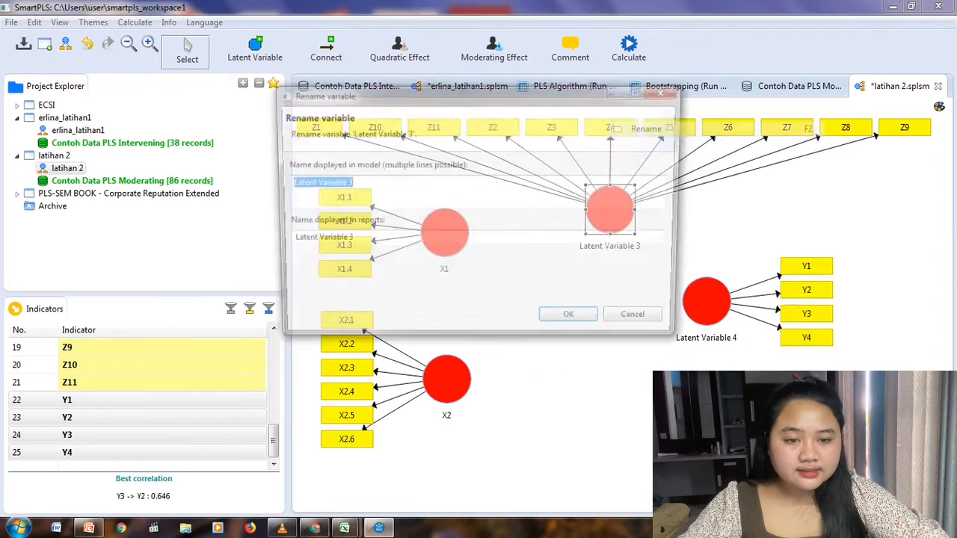
pyautogui.write('Z')
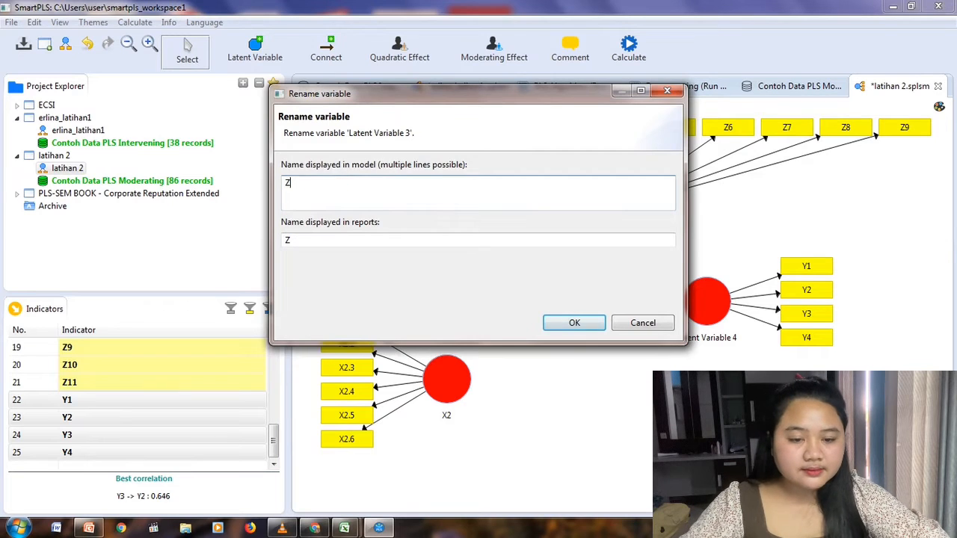
pyautogui.click(574, 322)
# Rename the latent variable with indicators Y1 to Y4 as Y.
pyautogui.click(696, 301)
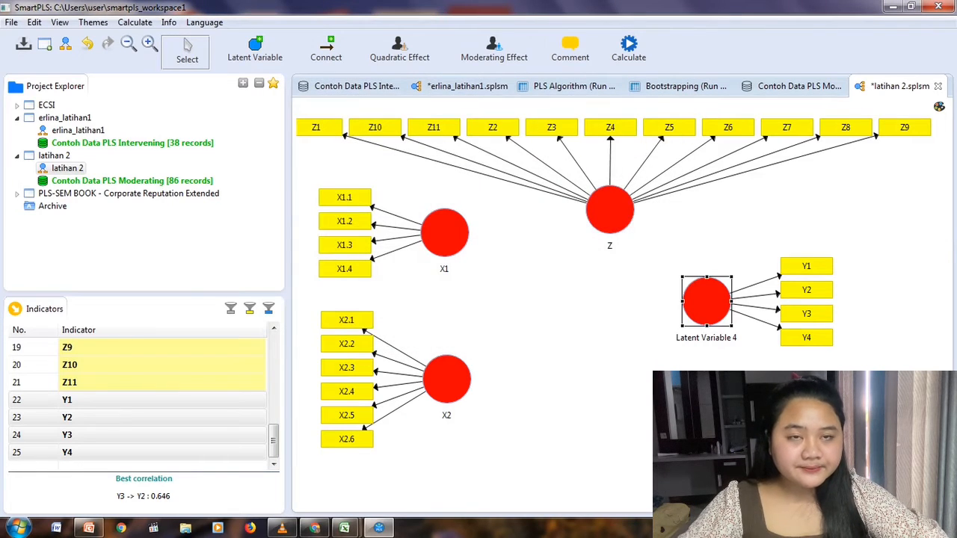
pyautogui.rightClick(696, 301)
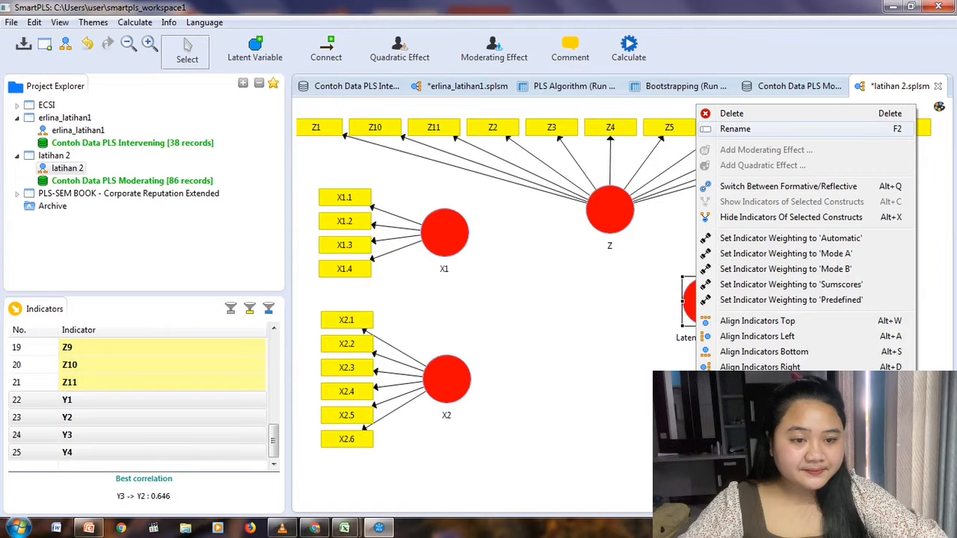
pyautogui.click(735, 129)
pyautogui.write('Y')
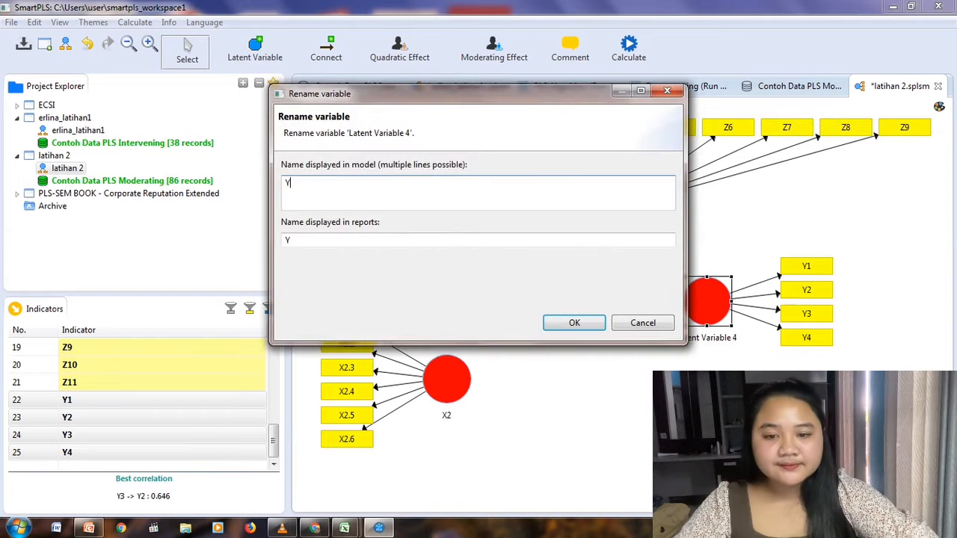
pyautogui.click(574, 322)
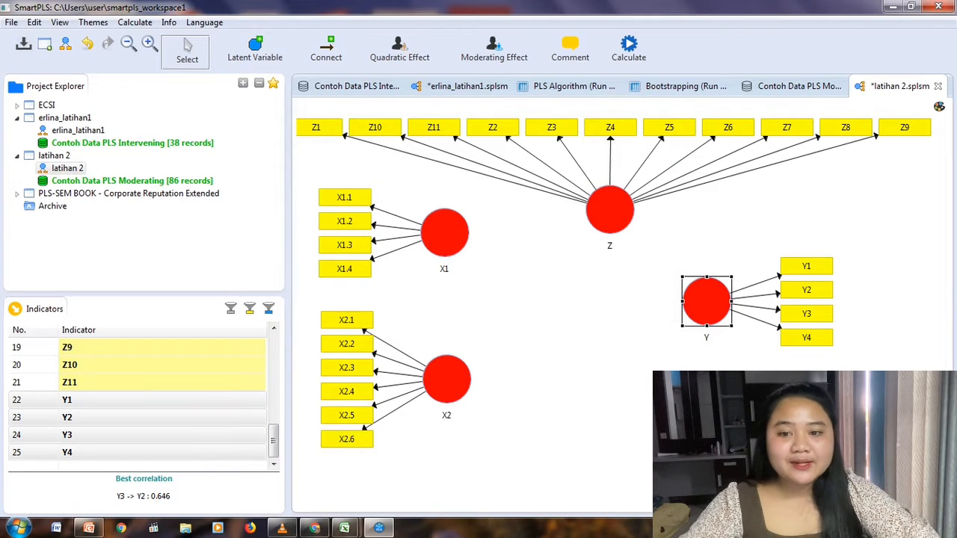
# Connect the X1, X2 and Z constructs to Y with paths pointing to Y.
pyautogui.click(326, 50)
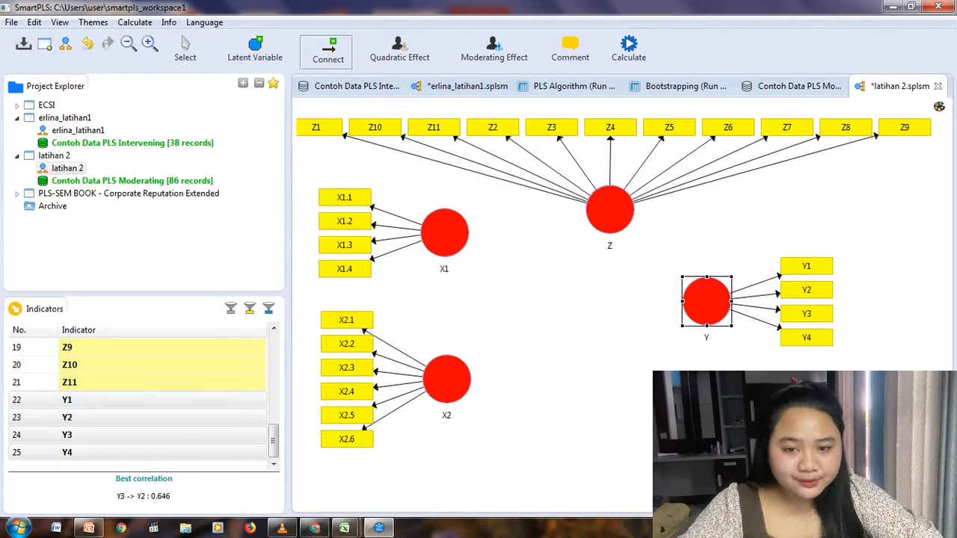
pyautogui.click(449, 236)
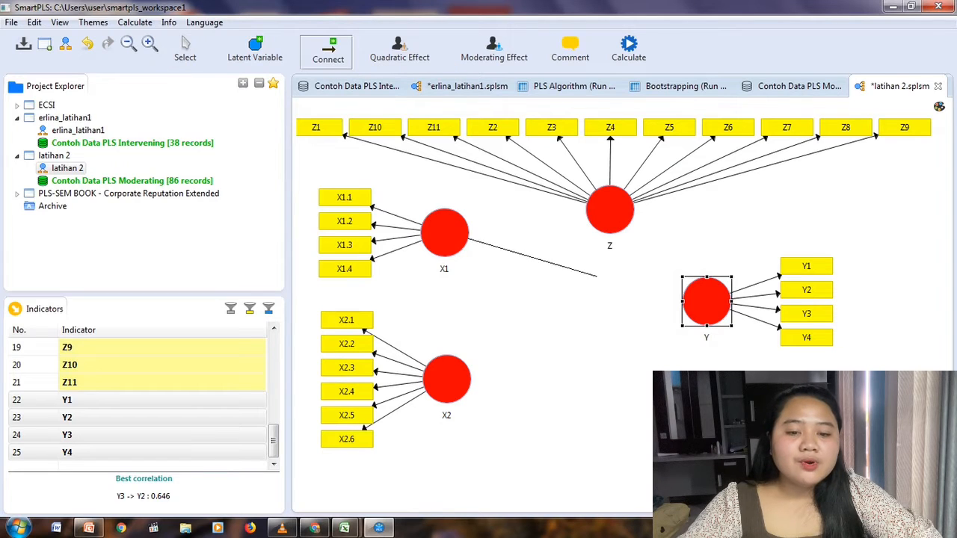
pyautogui.click(703, 300)
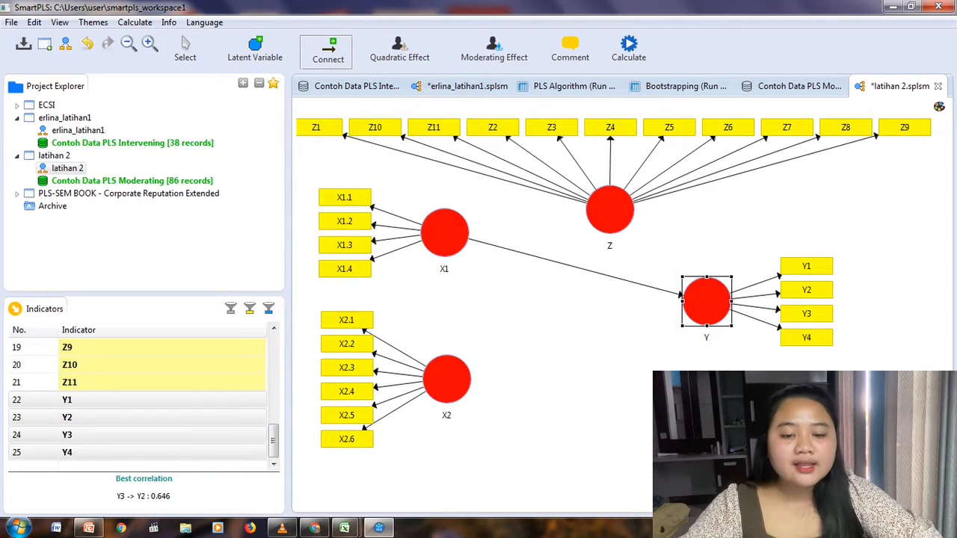
pyautogui.click(447, 379)
pyautogui.click(703, 303)
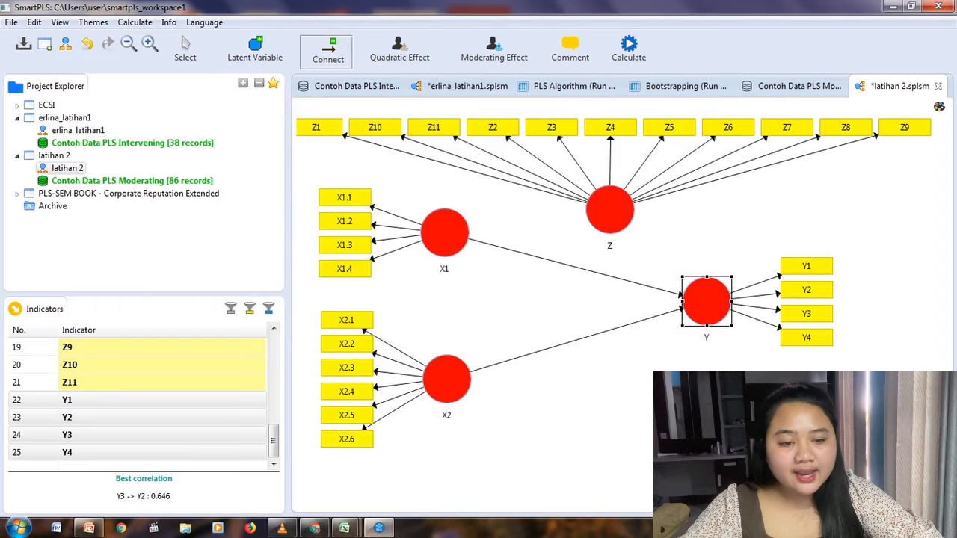
pyautogui.click(610, 211)
pyautogui.click(702, 301)
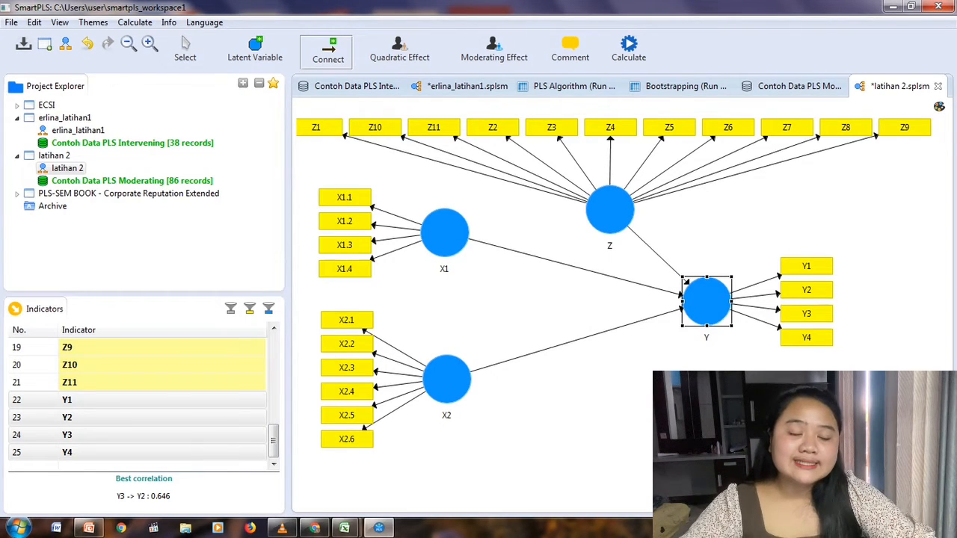
# Add a moderating effect on Y with Z as moderator and X1 as independent variable, keeping the Two Stage method.
pyautogui.rightClick(699, 299)
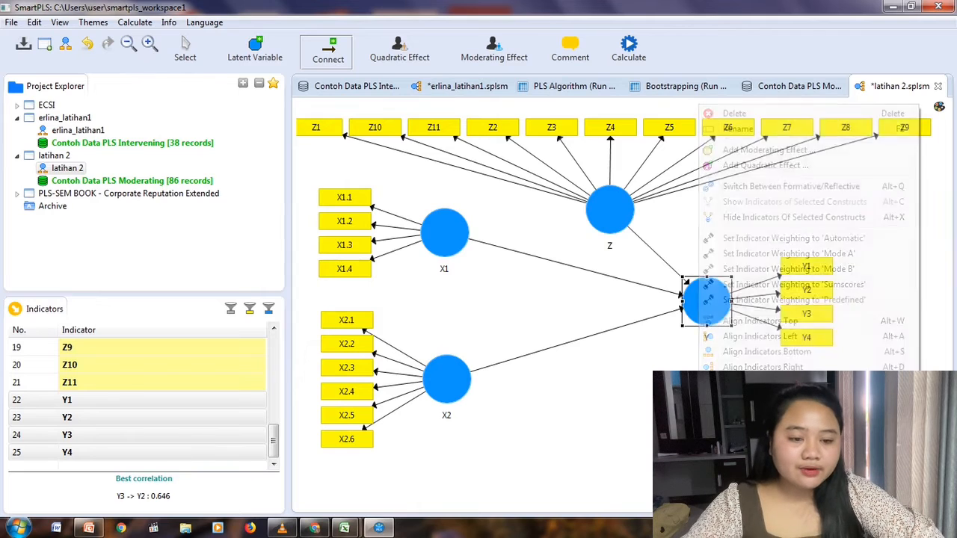
pyautogui.click(763, 150)
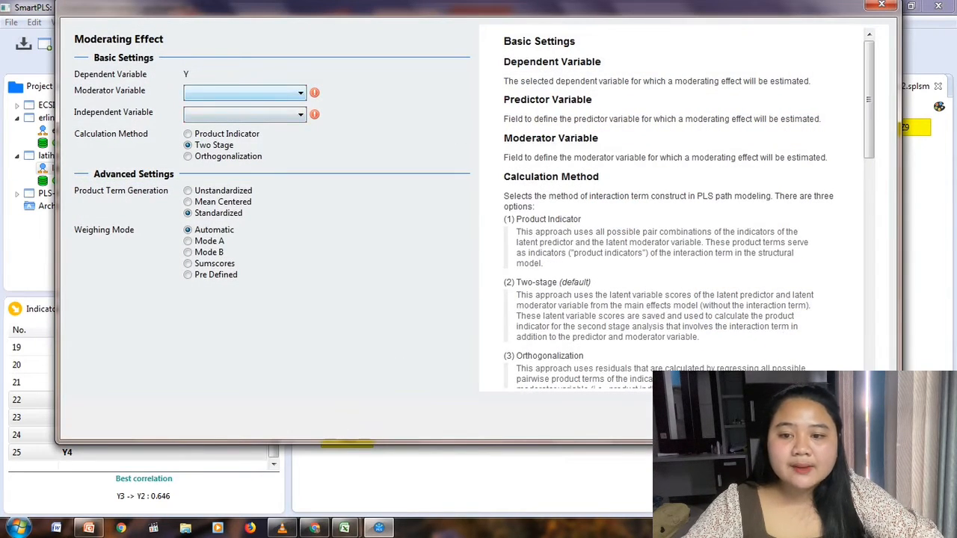
pyautogui.click(300, 94)
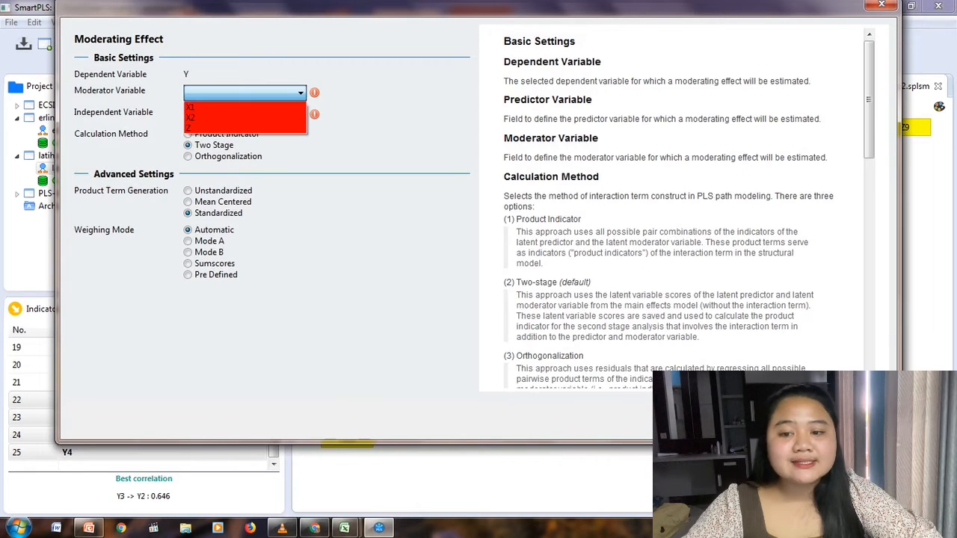
pyautogui.click(239, 128)
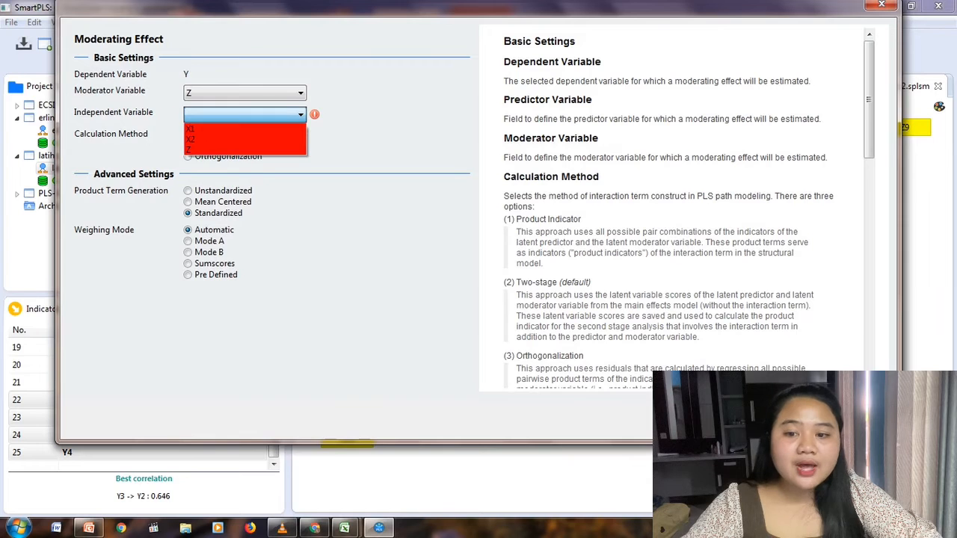
pyautogui.click(241, 129)
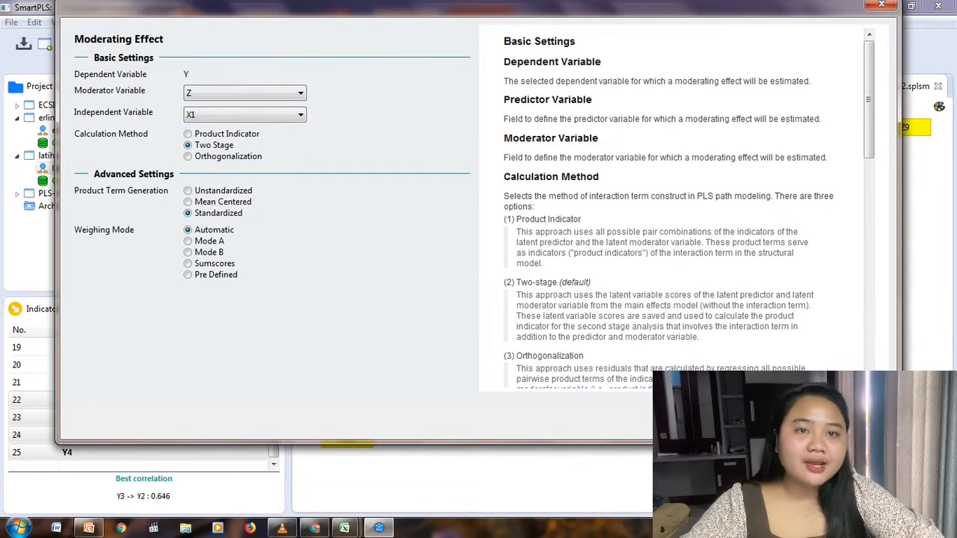
pyautogui.click(793, 419)
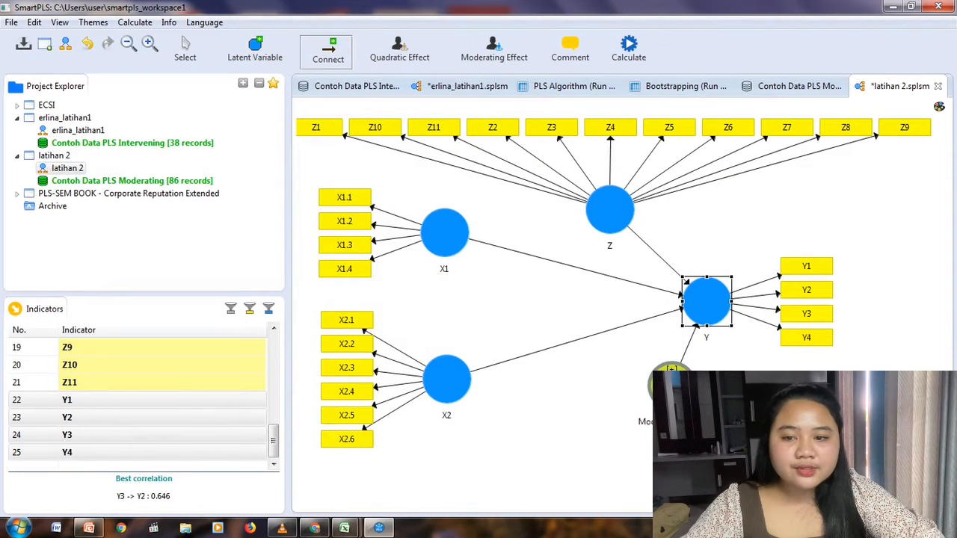
# Move the X1 moderating effect construct to the middle of the model, between the X1 and X2 paths to Y.
pyautogui.click(185, 50)
pyautogui.moveTo(669, 374); pyautogui.dragTo(557, 288)
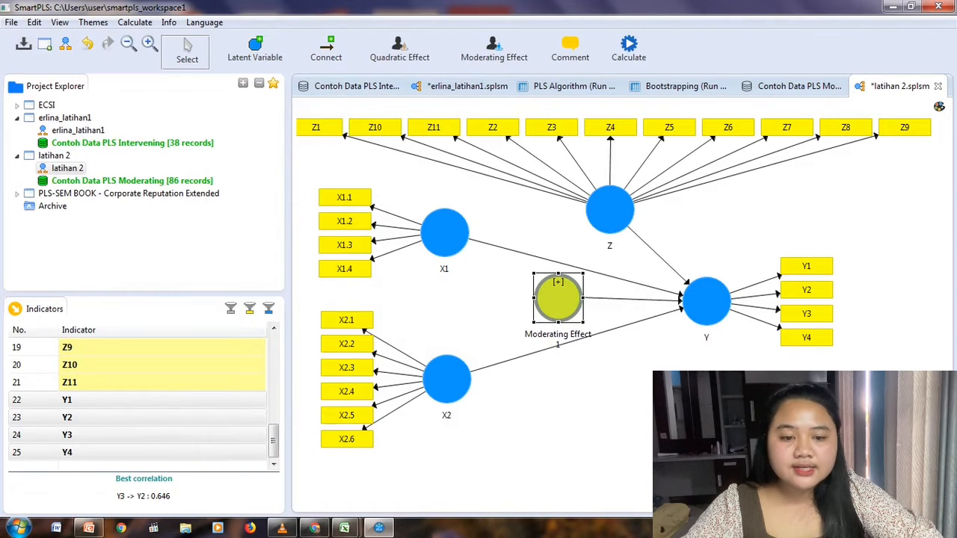
# Add a second moderating effect on Y with Z as moderator and X2 as independent variable, keeping the Two Stage method.
pyautogui.rightClick(708, 299)
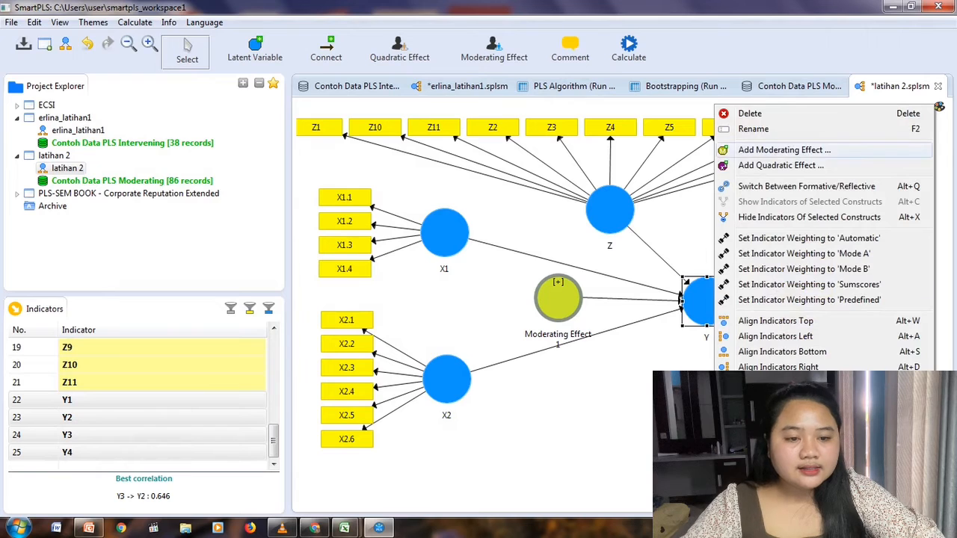
pyautogui.click(785, 151)
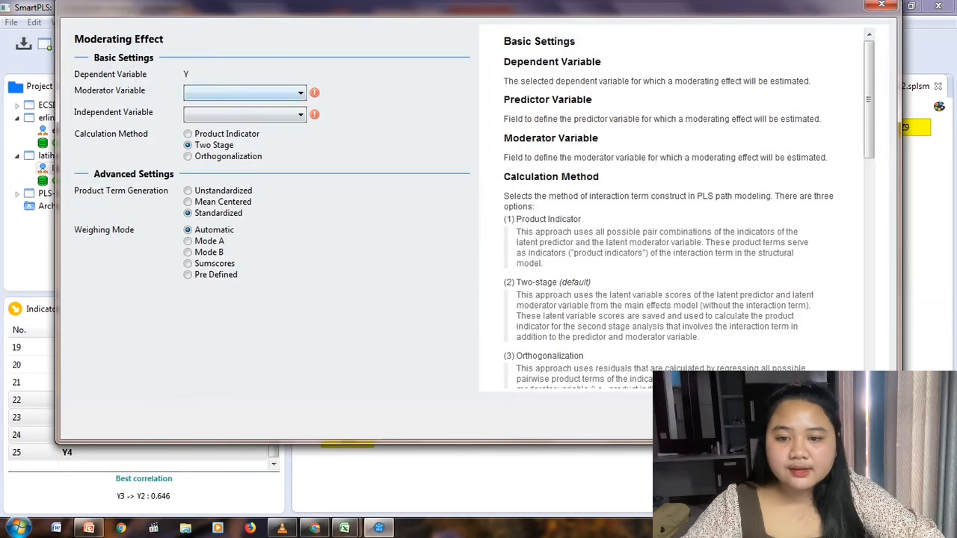
pyautogui.click(278, 93)
pyautogui.click(254, 128)
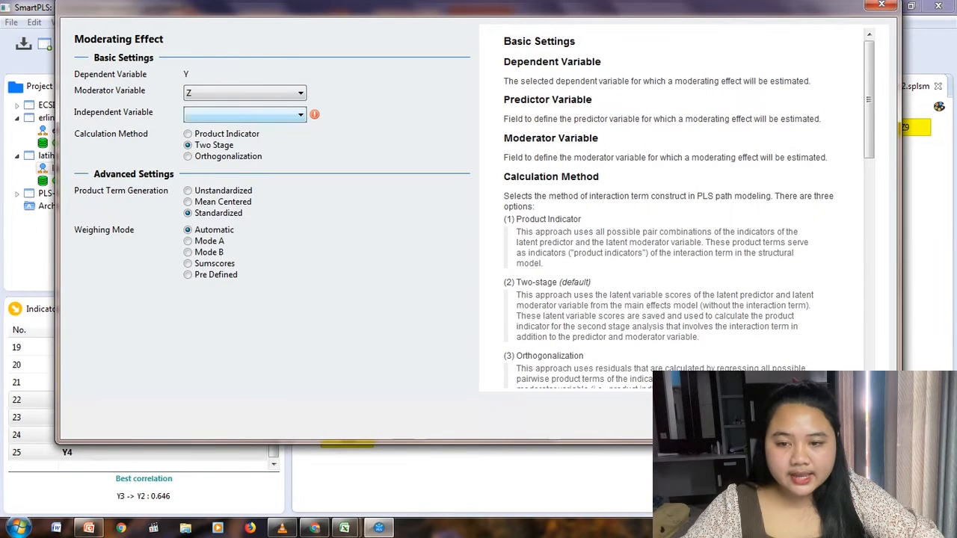
pyautogui.click(279, 114)
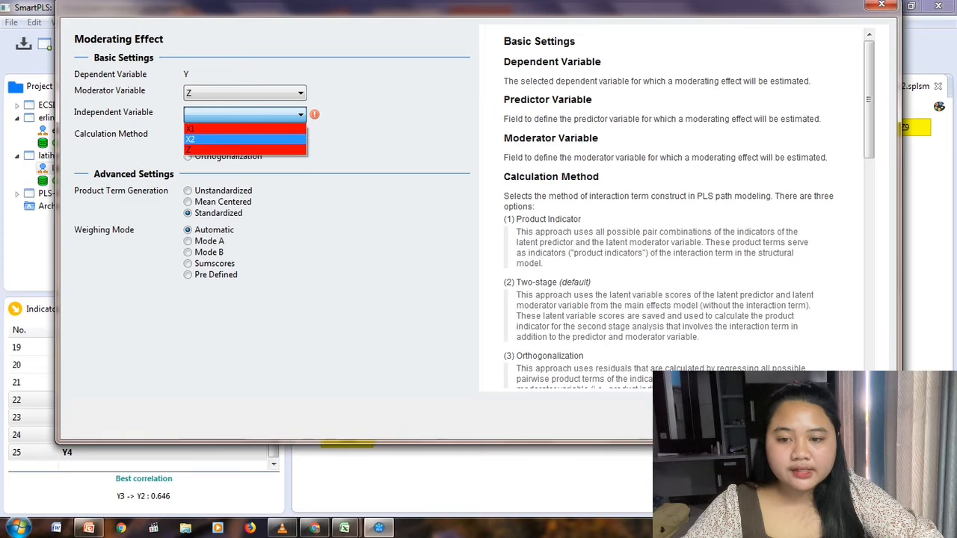
pyautogui.click(245, 140)
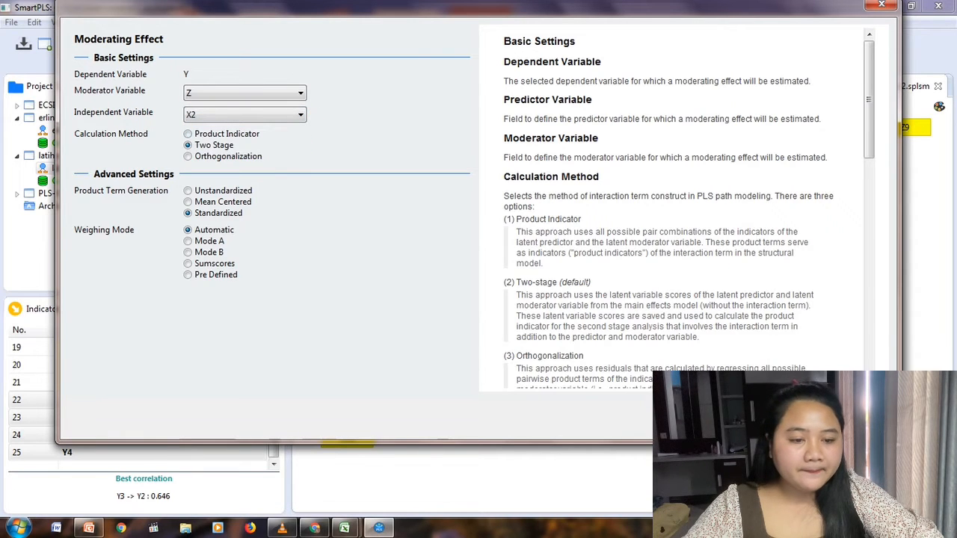
pyautogui.click(789, 416)
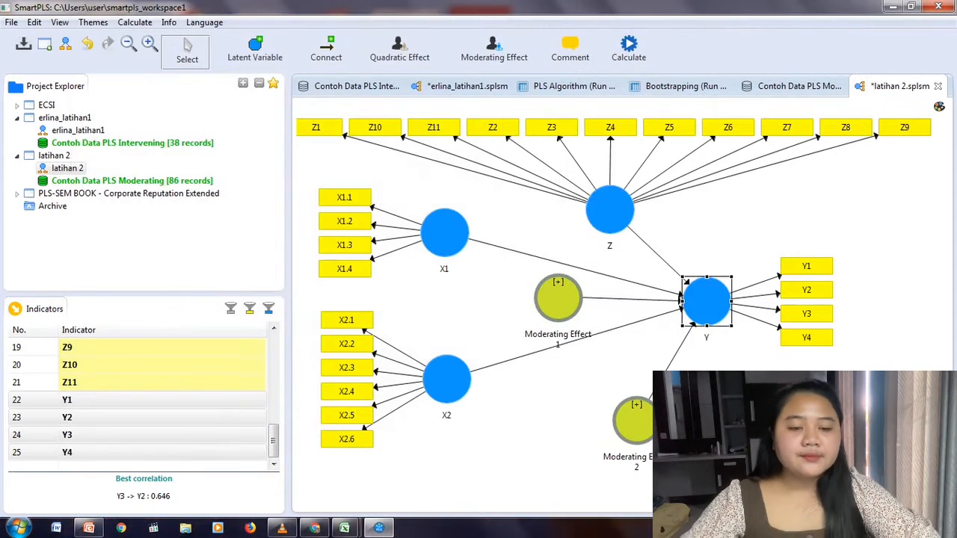
# Move the X2 moderating effect construct directly below the X1 moderating effect construct, between X2 and Y.
pyautogui.moveTo(634, 420); pyautogui.dragTo(571, 385)
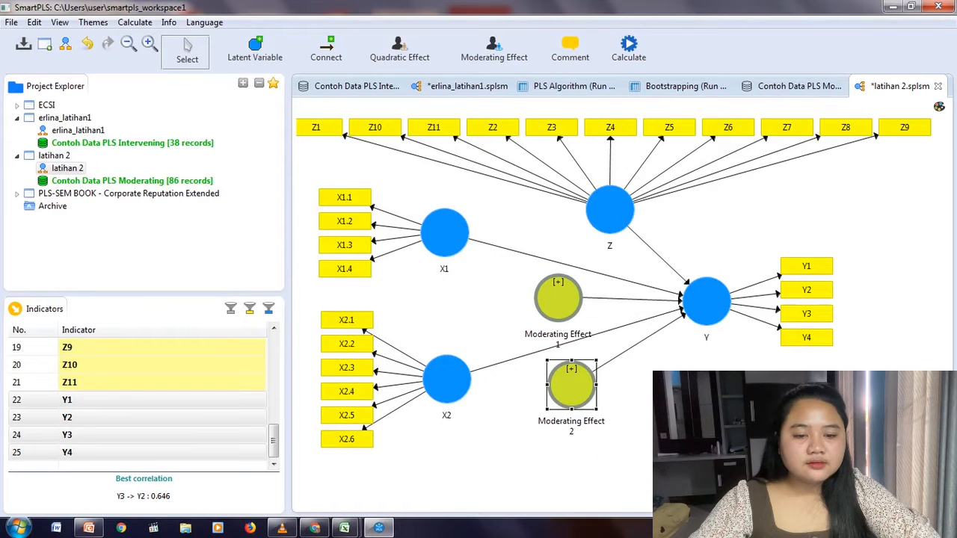
pyautogui.click(673, 441)
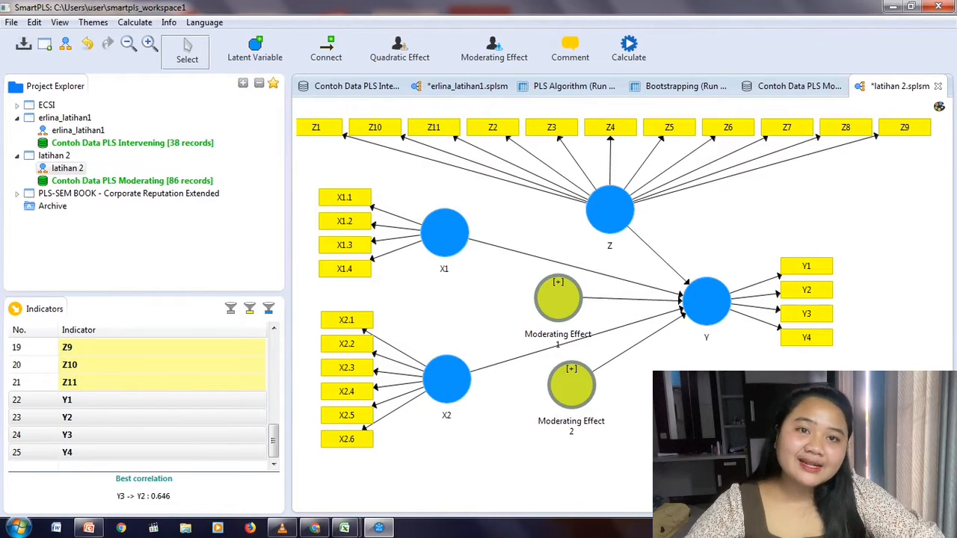
# Run the PLS Algorithm on the model with the Path weighting scheme, 300 maximum iterations and stop criterion 7.
pyautogui.click(629, 50)
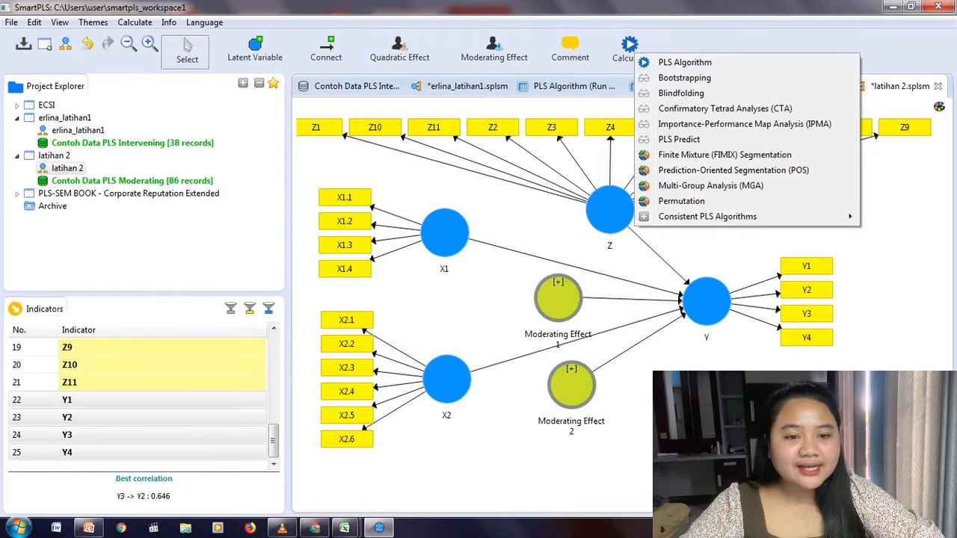
pyautogui.click(677, 62)
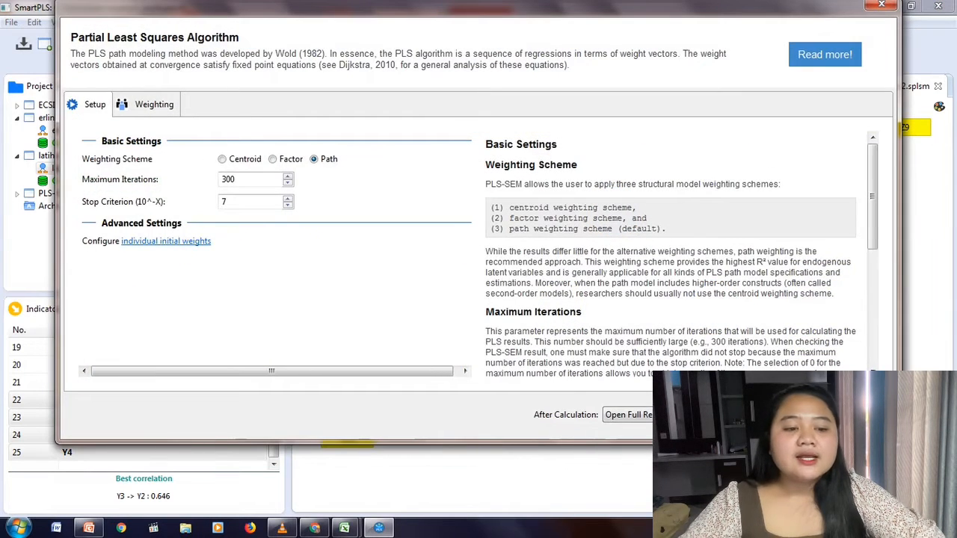
pyautogui.click(839, 415)
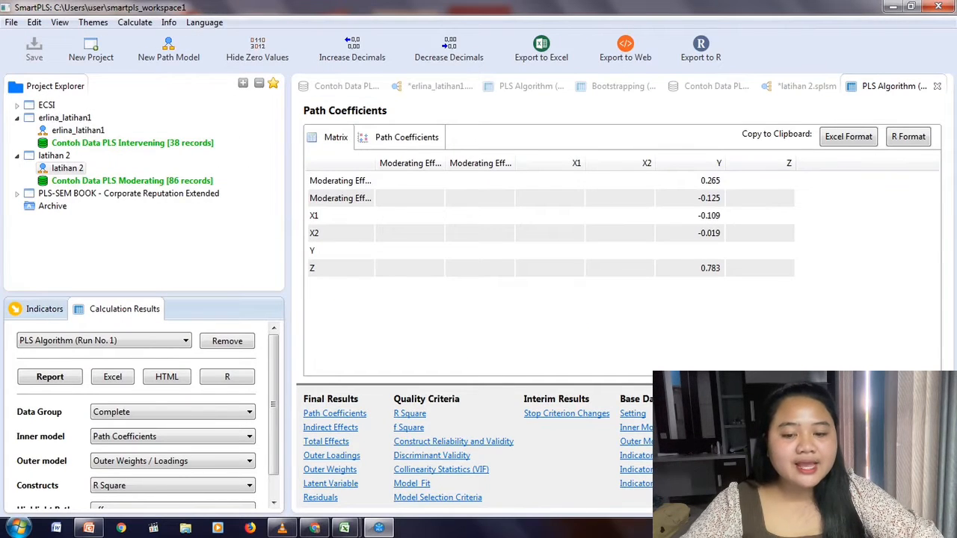
# Examine the outer loadings of all X1, X2, Y and Z indicators and the two interaction terms.
pyautogui.click(332, 455)
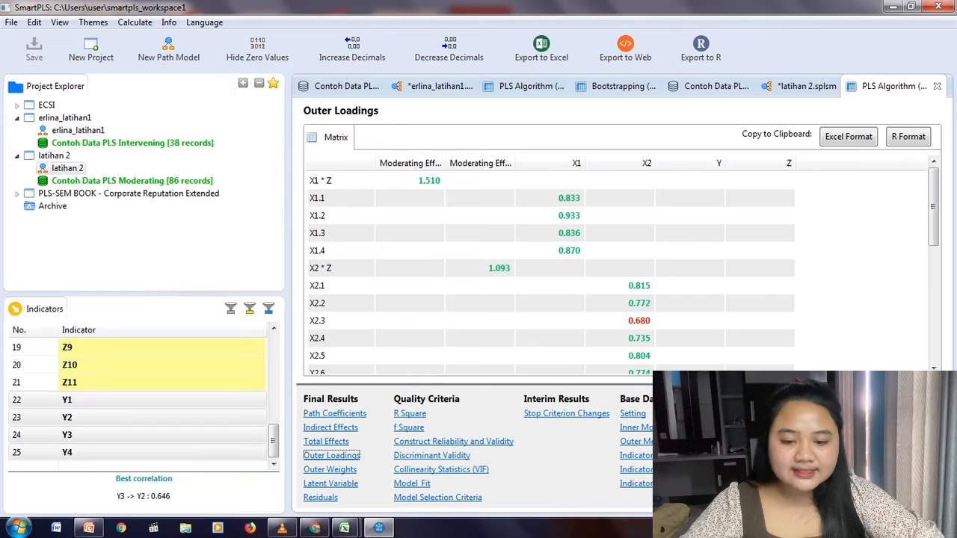
pyautogui.scroll(-3, 620, 269)
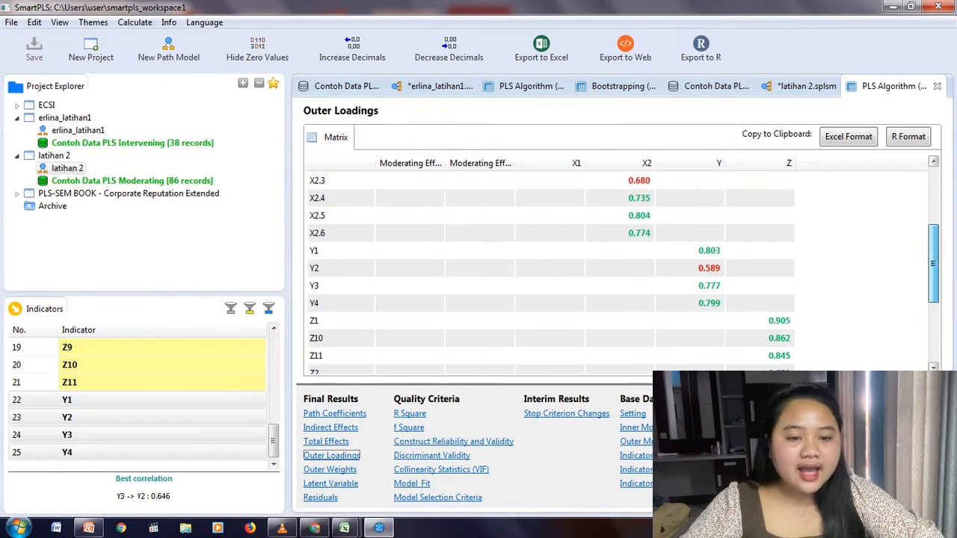
pyautogui.scroll(-5, 620, 269)
pyautogui.scroll(6, 621, 269)
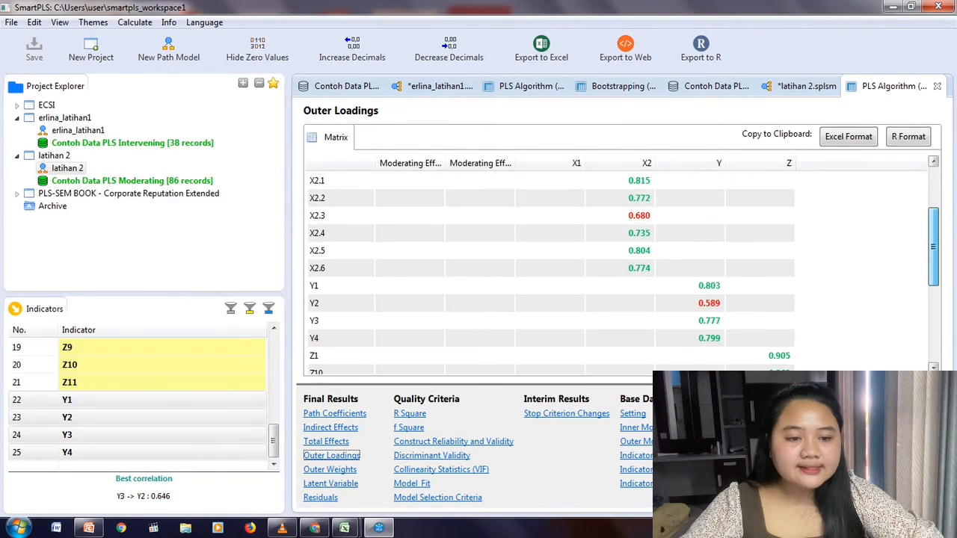
pyautogui.scroll(3, 621, 269)
pyautogui.scroll(1, 620, 270)
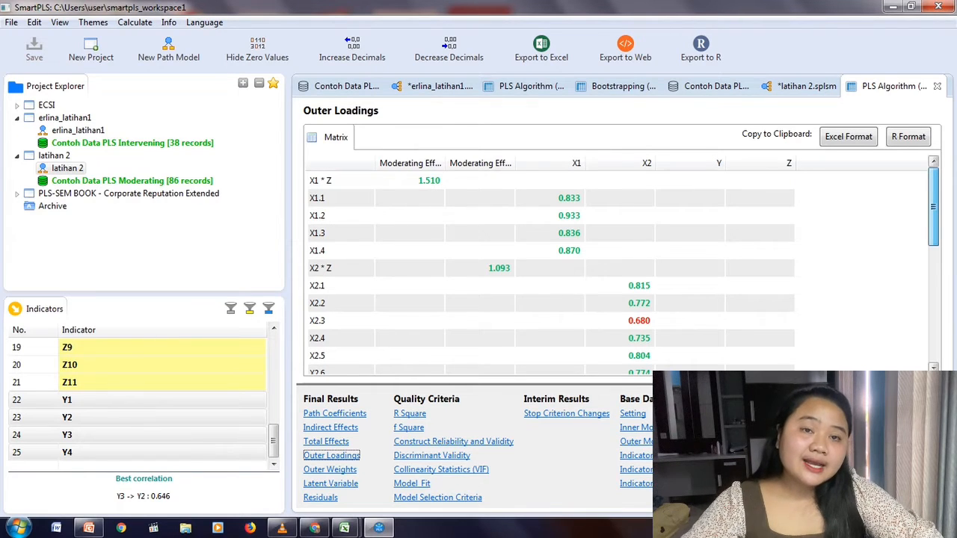
pyautogui.scroll(-4, 621, 269)
pyautogui.scroll(-1, 621, 269)
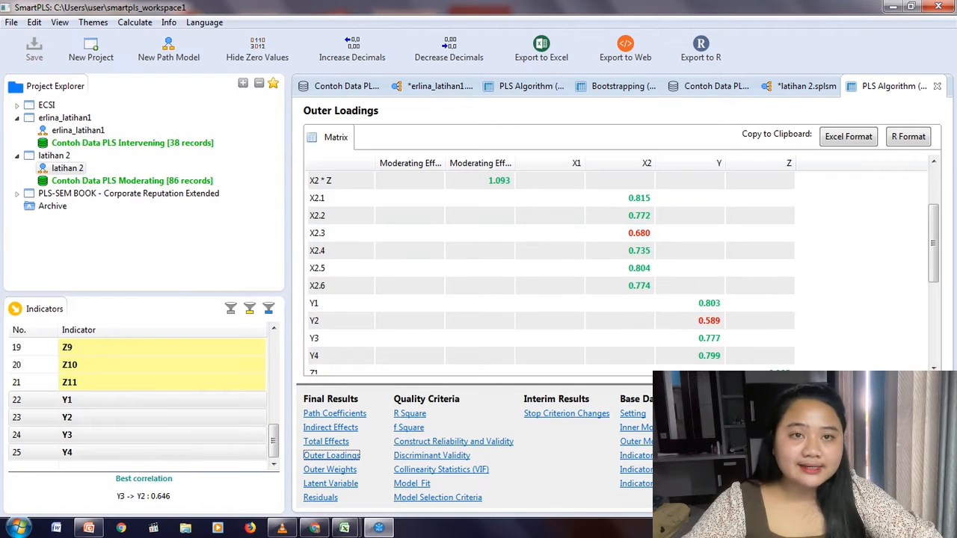
pyautogui.moveTo(933, 243); pyautogui.dragTo(933, 203)
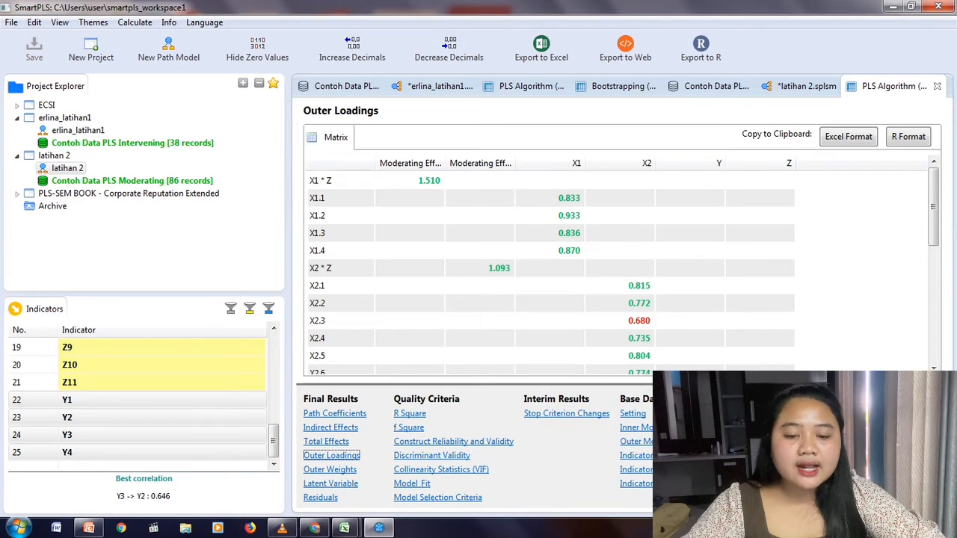
# Examine Construct Reliability and Validity, widening the Cronbach's Alpha, Composite Reliability and AVE columns, and view the Cronbach's Alpha chart.
pyautogui.click(453, 442)
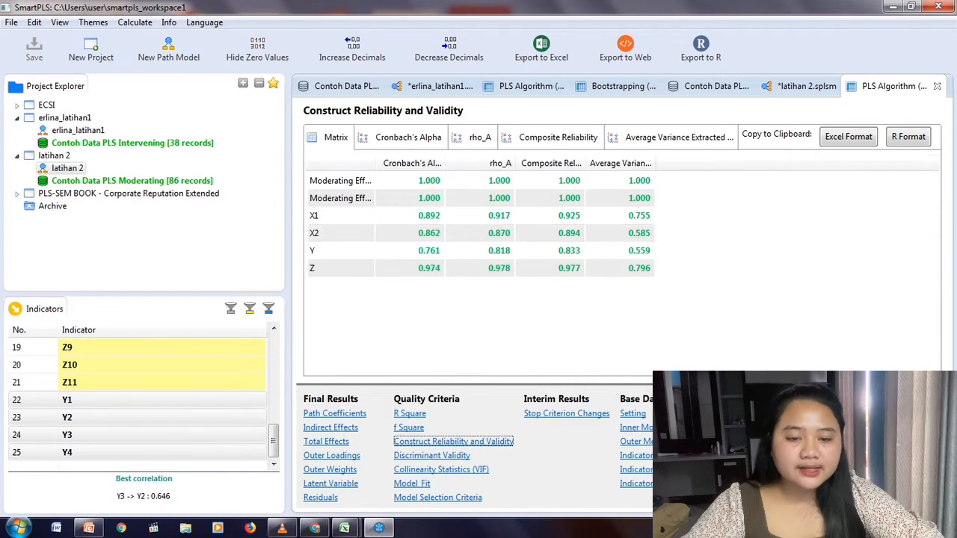
pyautogui.moveTo(445, 163); pyautogui.dragTo(509, 163)
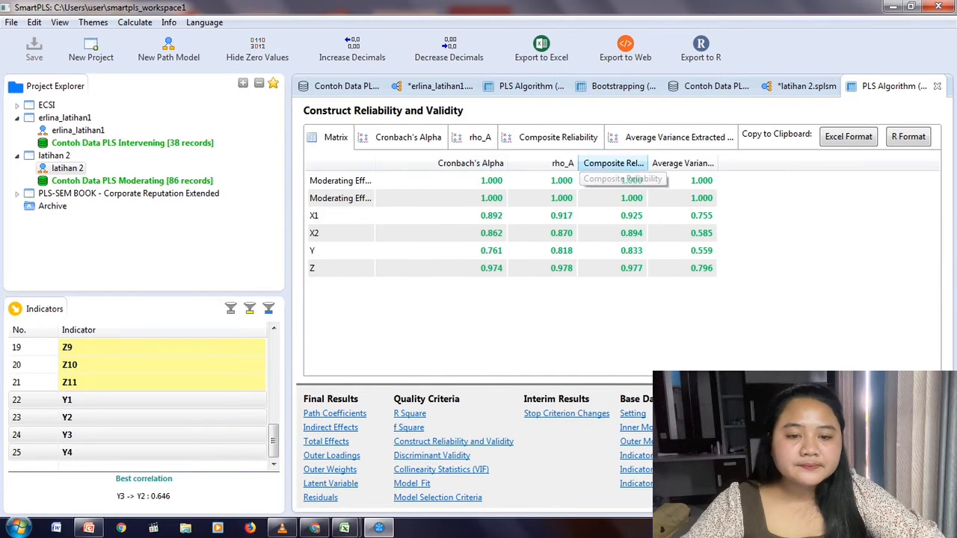
pyautogui.moveTo(648, 163); pyautogui.dragTo(683, 163)
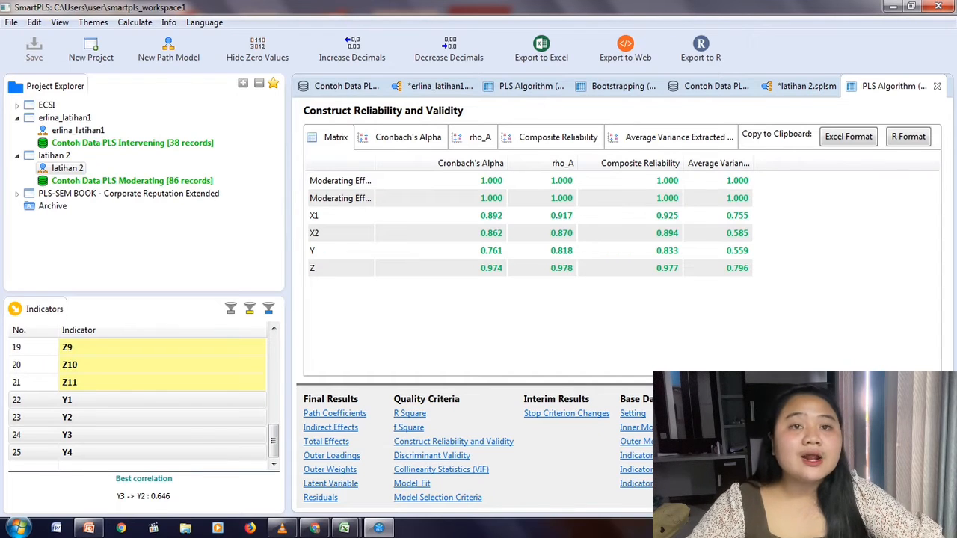
pyautogui.moveTo(753, 163); pyautogui.dragTo(779, 163)
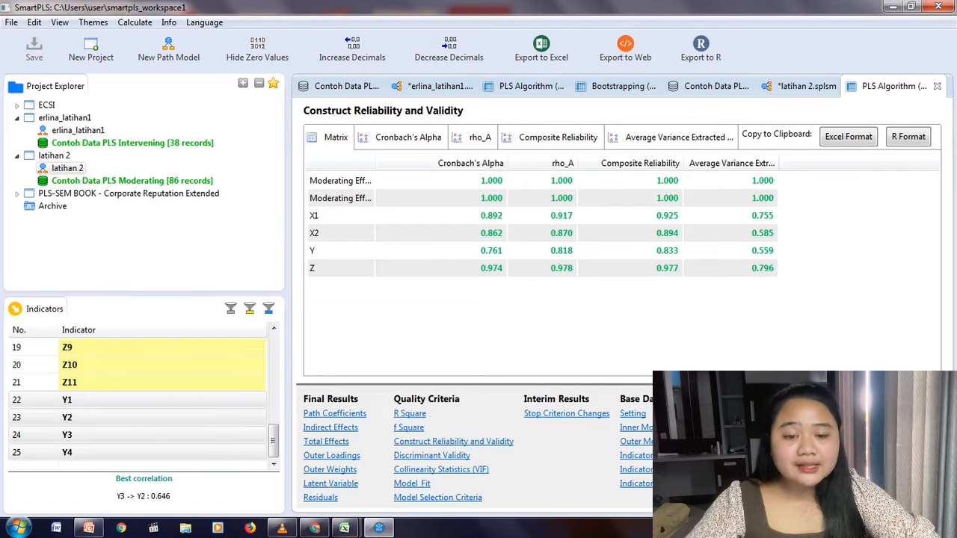
pyautogui.click(408, 138)
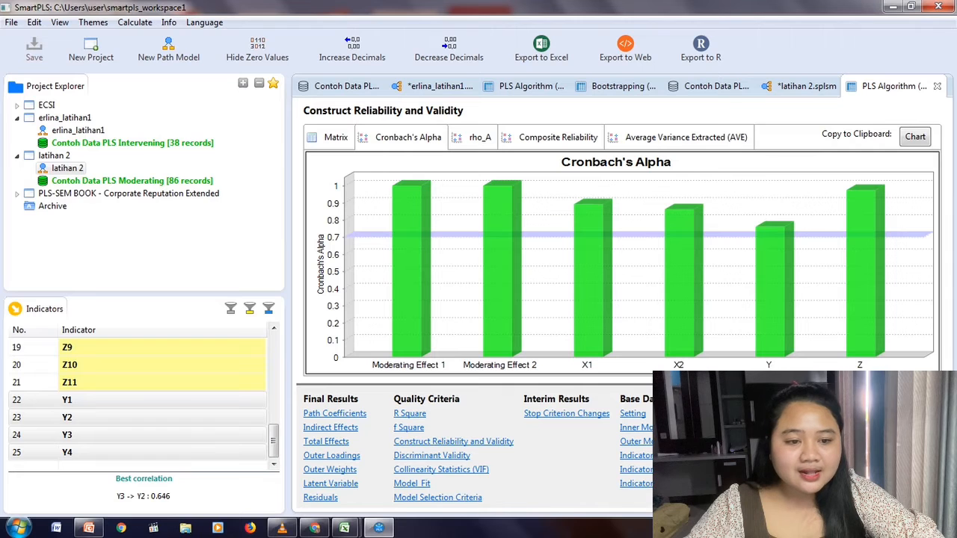
pyautogui.moveTo(866, 216)
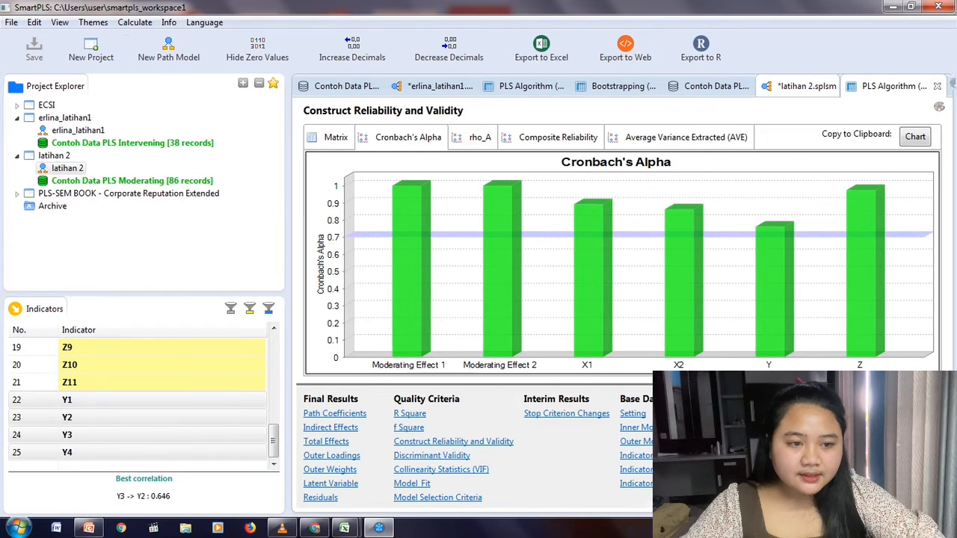
# Run Basic Bootstrapping on the latihan 2 model with 500 subsamples, BCa intervals and a two-tailed 0.05 test, and widen the path coefficients' name column.
pyautogui.click(807, 86)
pyautogui.click(903, 86)
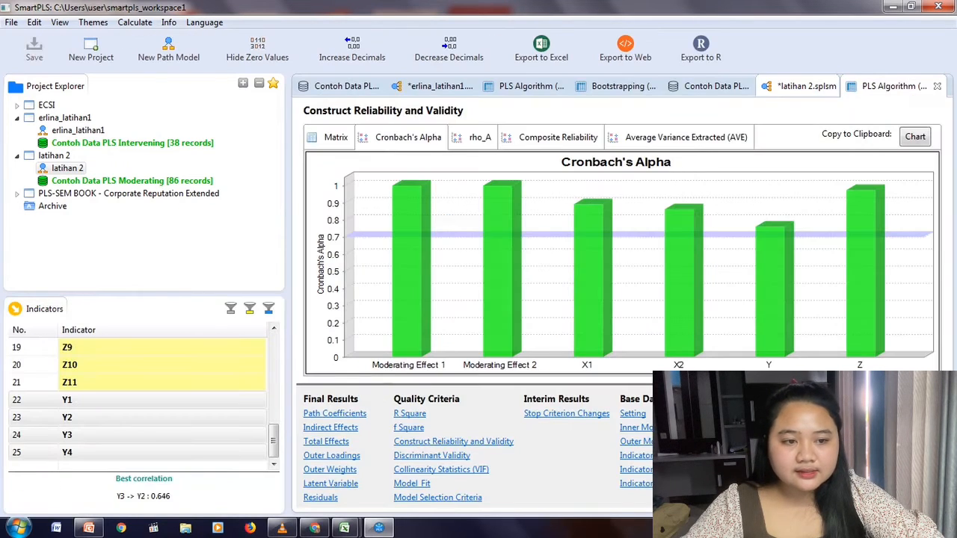
pyautogui.click(806, 86)
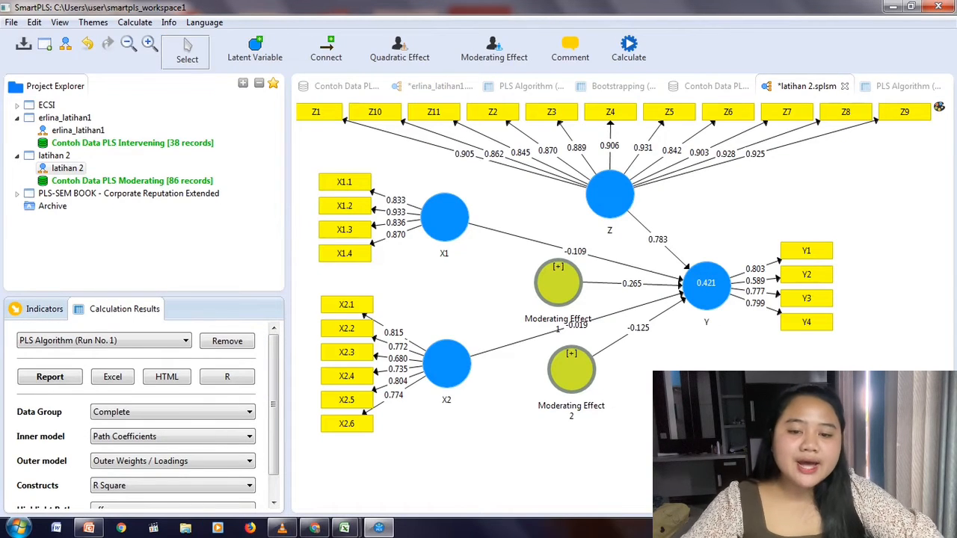
pyautogui.click(629, 49)
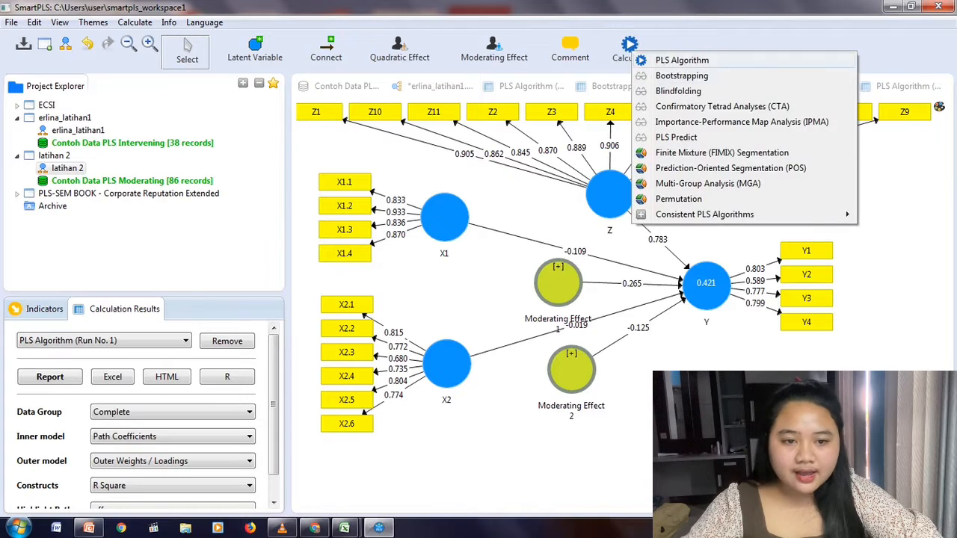
pyautogui.click(658, 77)
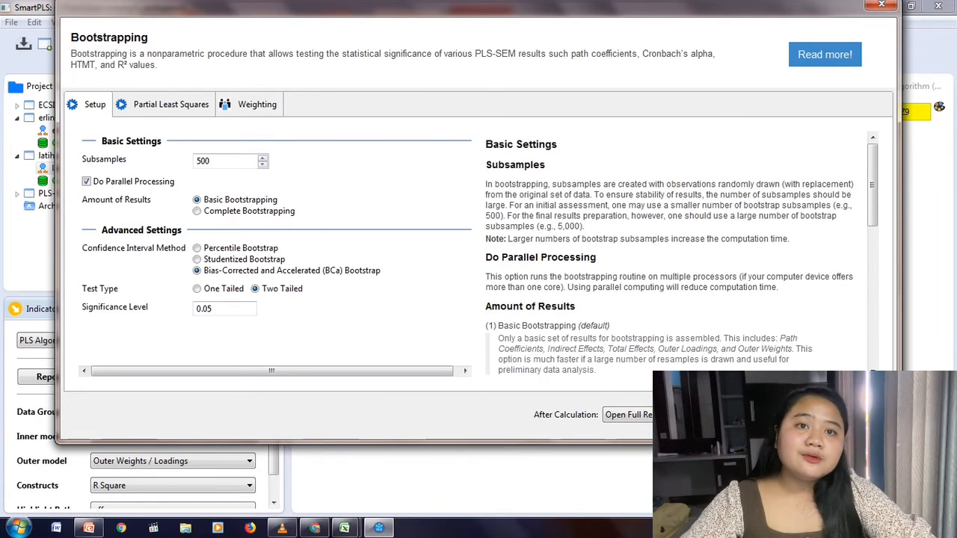
pyautogui.click(844, 415)
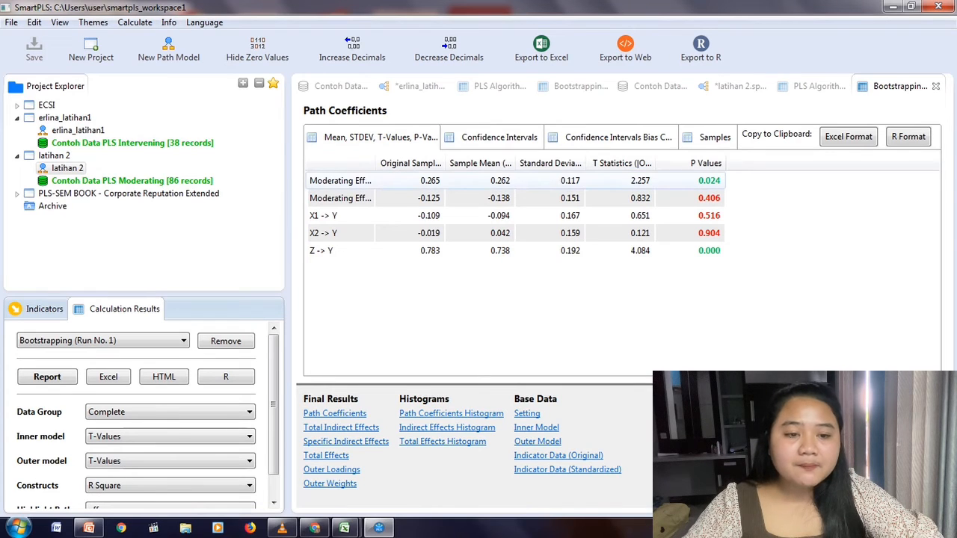
pyautogui.moveTo(375, 163); pyautogui.dragTo(415, 163)
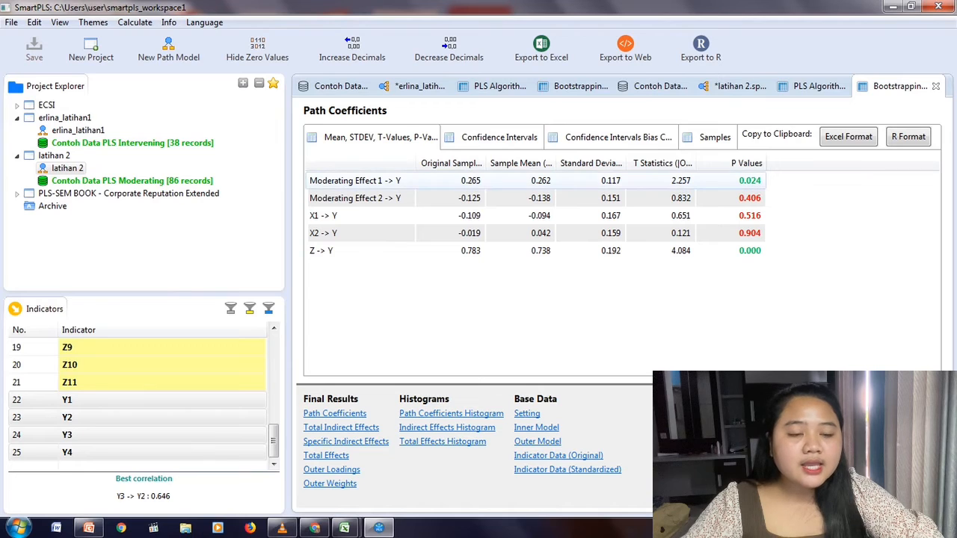